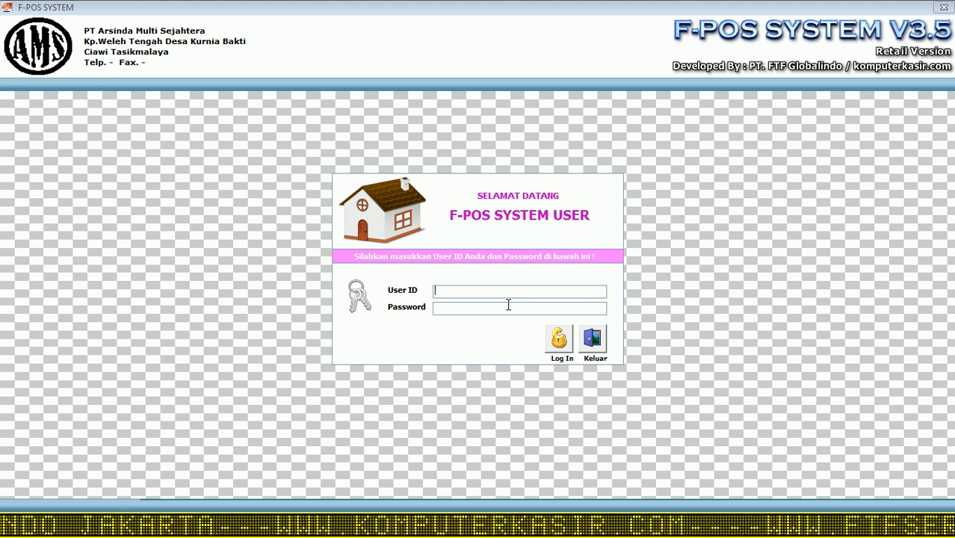
# Step: Log in to F-POS with the administrator user ID and its password
pyautogui.write('admin')
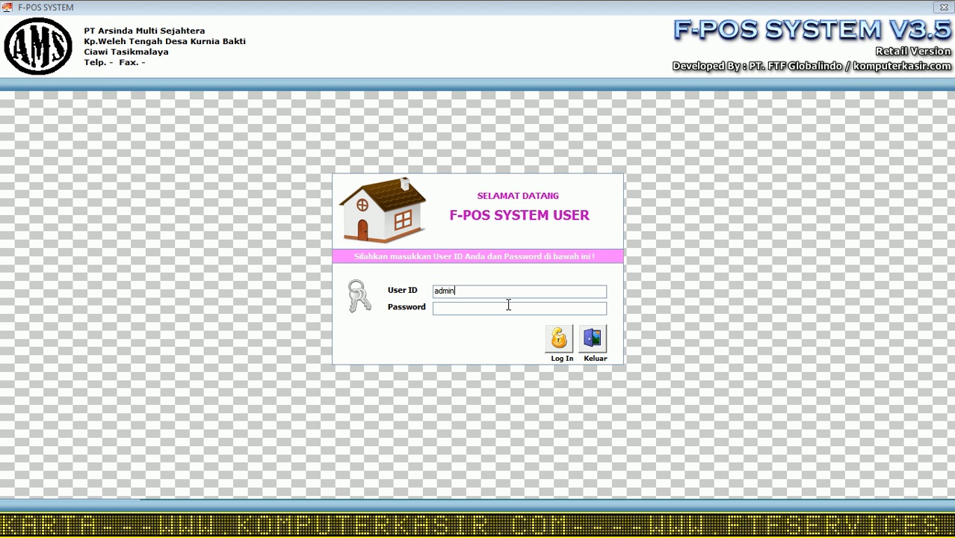
pyautogui.click(507, 304)
pyautogui.write('admin')
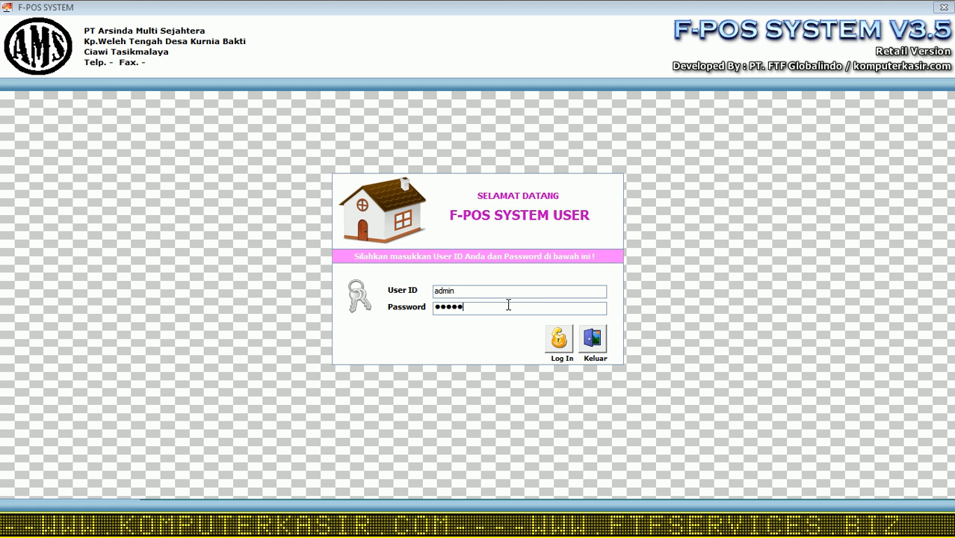
pyautogui.press('Tab')
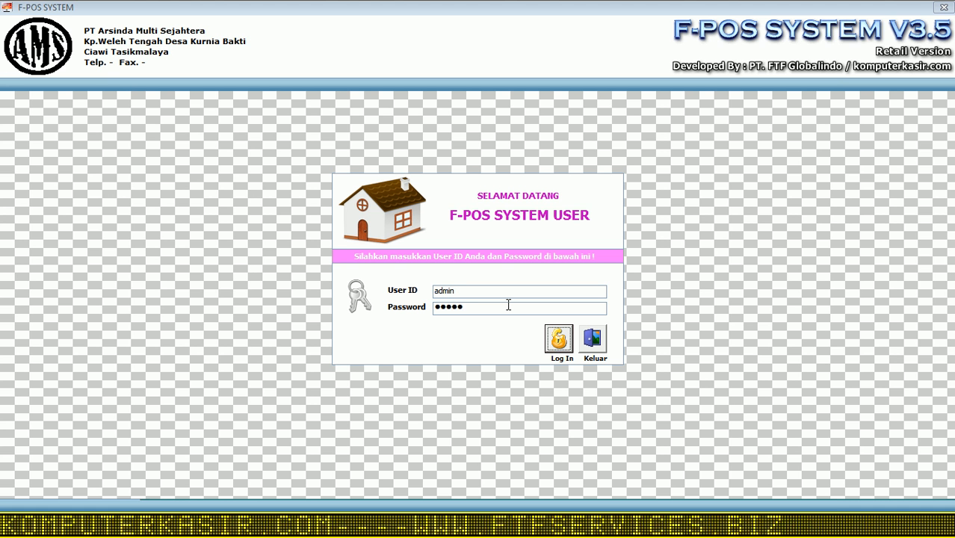
pyautogui.press('Return')
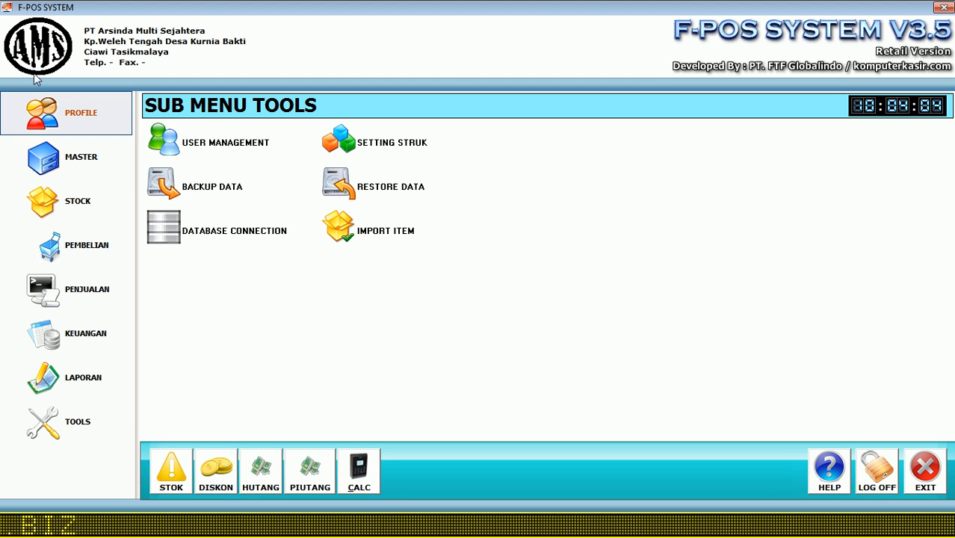
# Step: Open the store's Profile setup from the sidebar
pyautogui.click(68, 119)
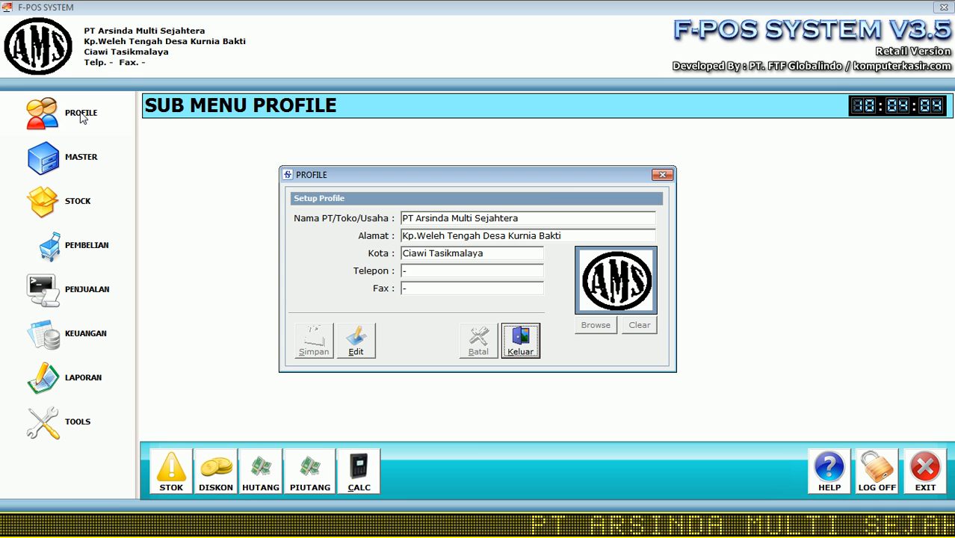
# Step: Make the profile editable, rename the store to 'Minimarket FTF' and rewrite its address
pyautogui.click(356, 345)
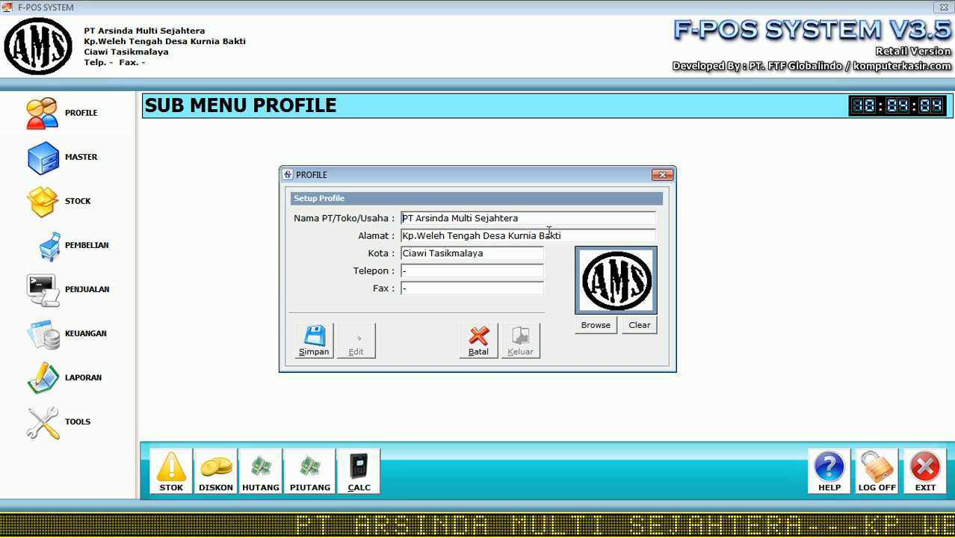
pyautogui.moveTo(530, 217); pyautogui.dragTo(370, 218)
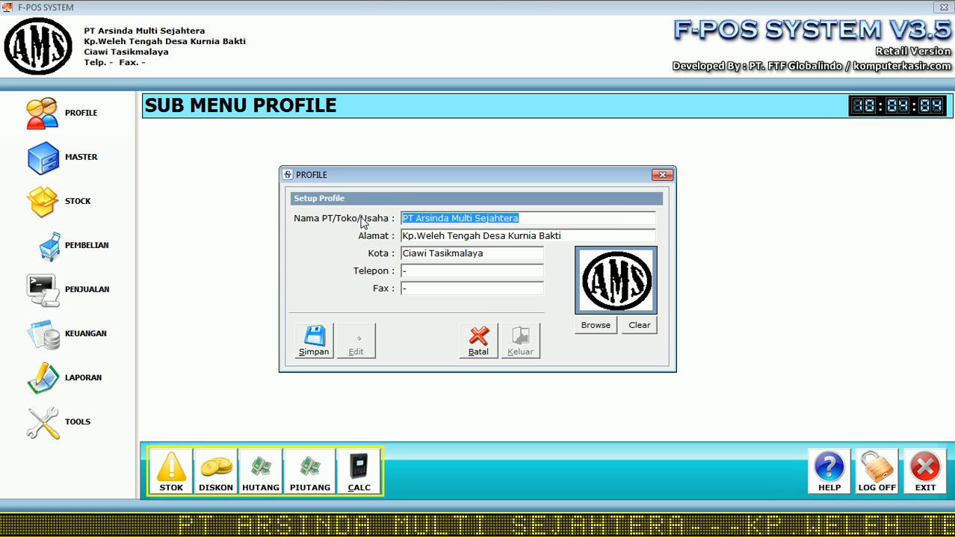
pyautogui.write('Minim')
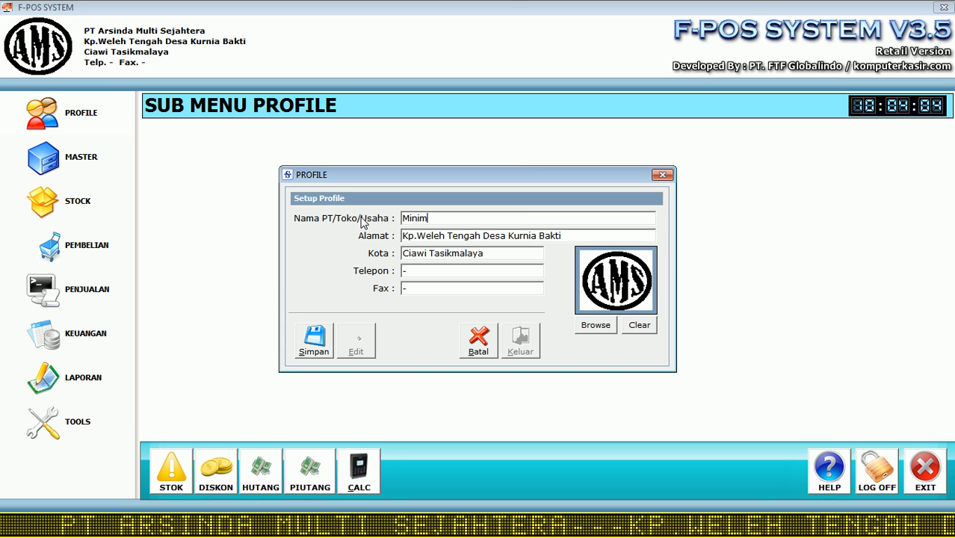
pyautogui.write('arket ')
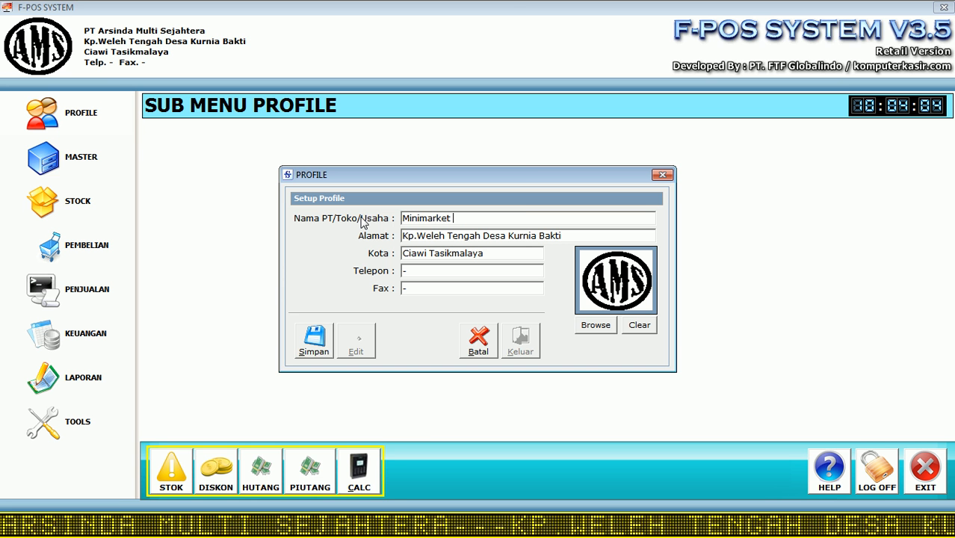
pyautogui.write('FTF')
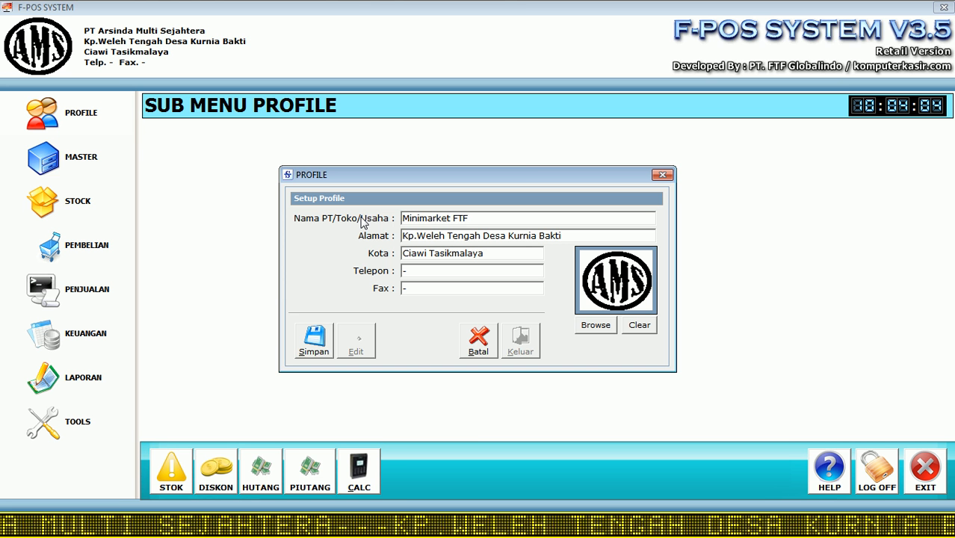
pyautogui.moveTo(624, 235); pyautogui.dragTo(292, 236)
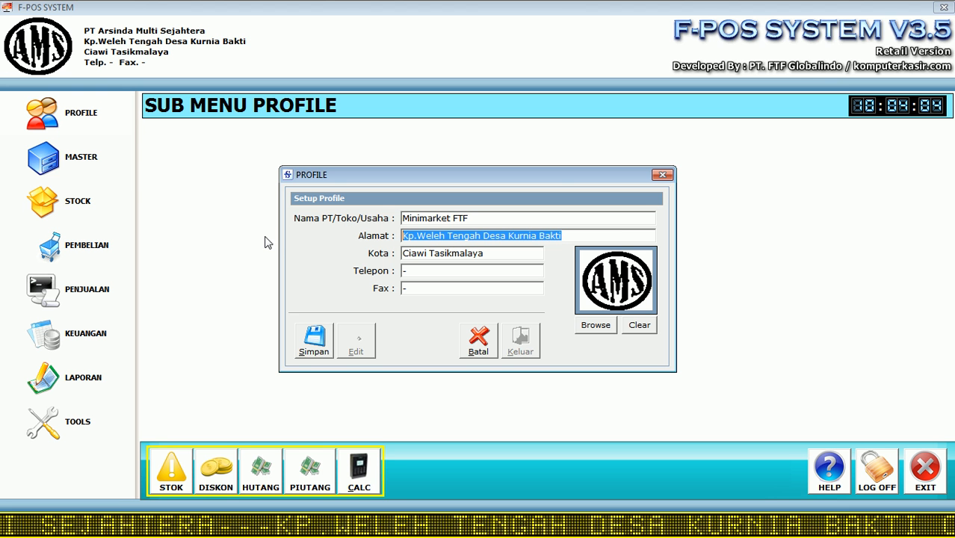
pyautogui.write('P:o')
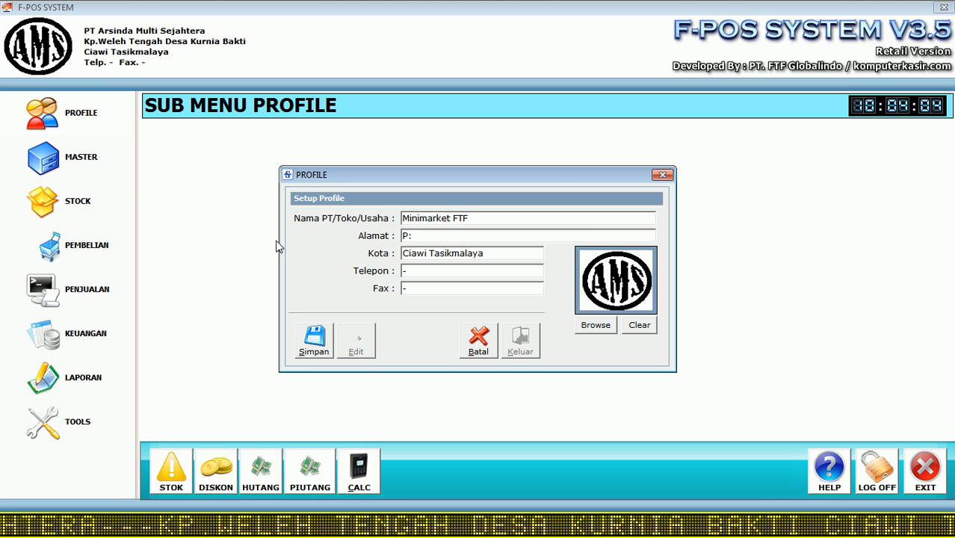
pyautogui.press('BackSpace')
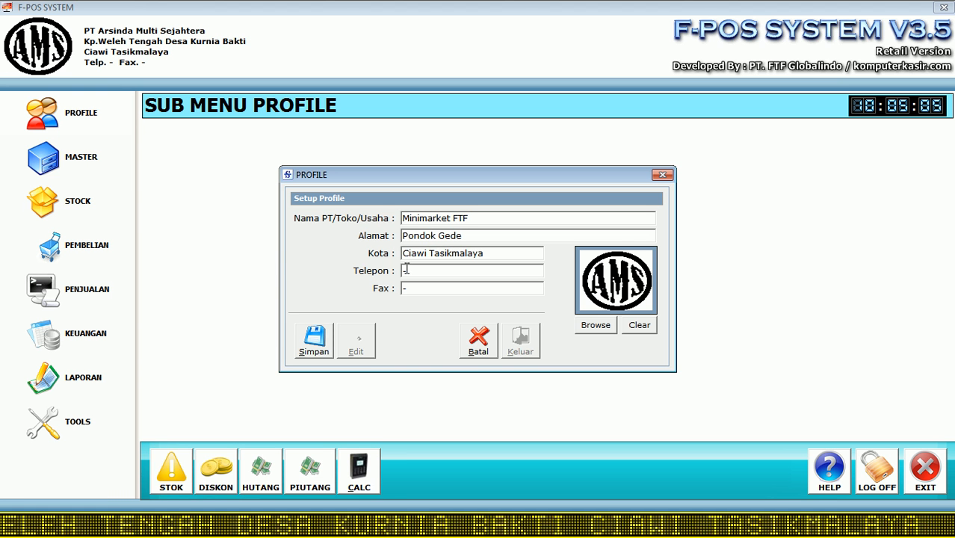
# Step: Set the city to Bekasi, enter the store's phone and fax numbers, and browse for a logo
pyautogui.moveTo(520, 252); pyautogui.dragTo(415, 254)
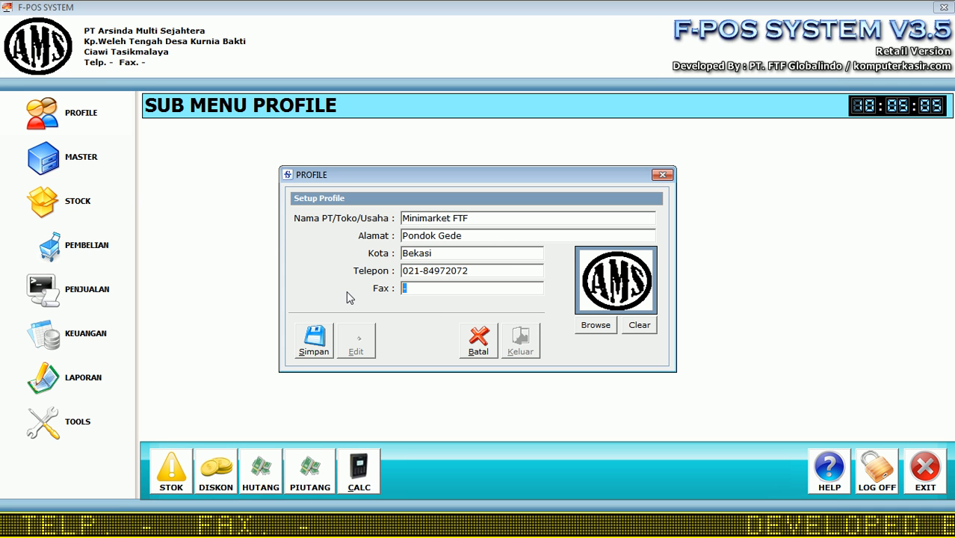
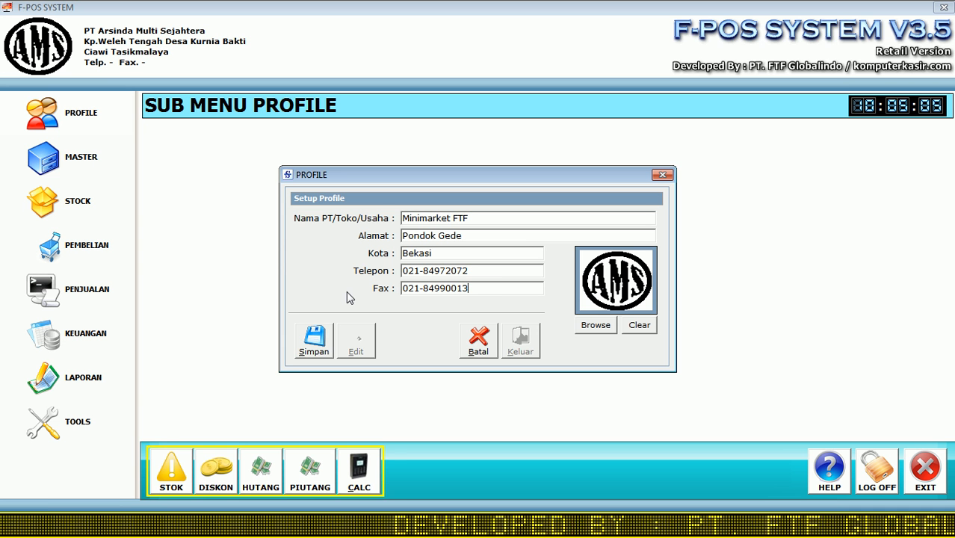
pyautogui.click(596, 329)
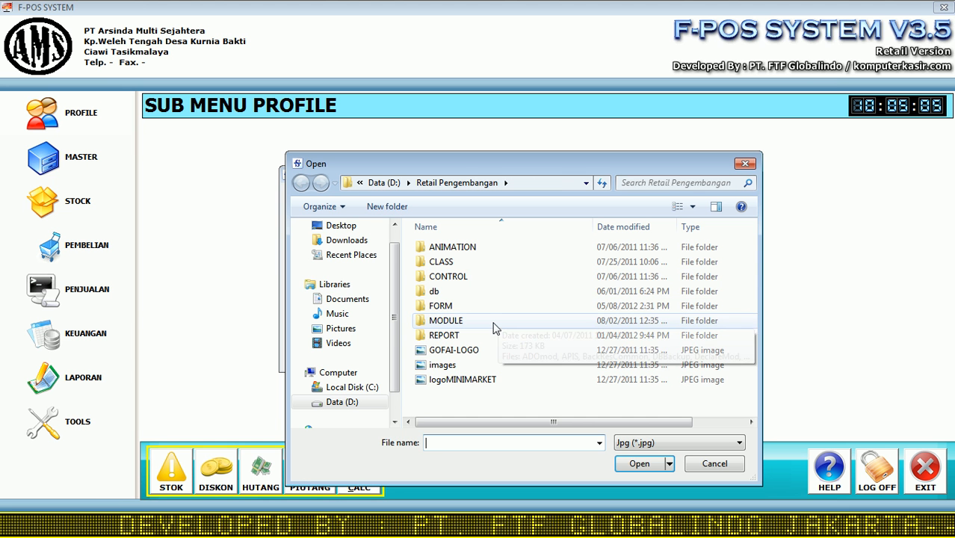
# Step: Load the GOFAI-LOGO image as the store logo, save the profile, and close it
pyautogui.click(452, 350)
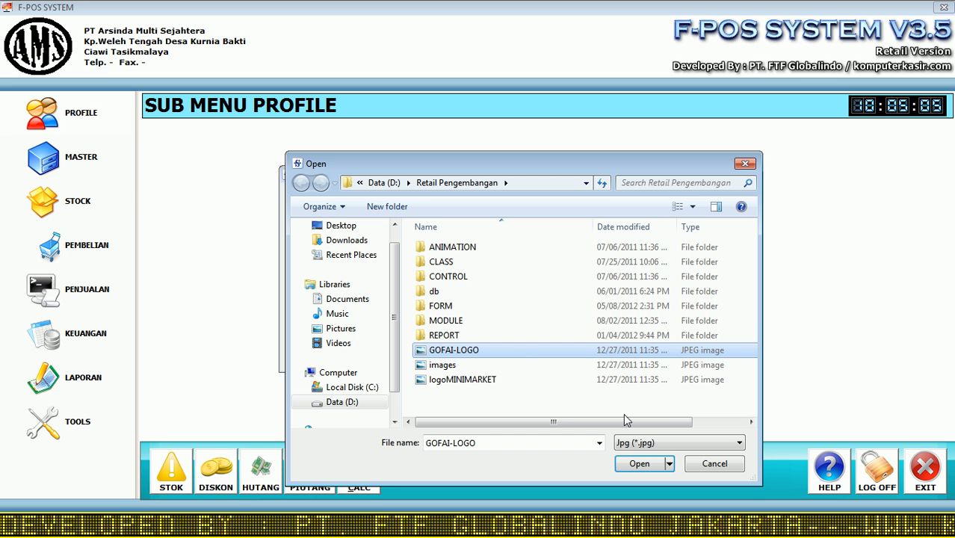
pyautogui.click(641, 465)
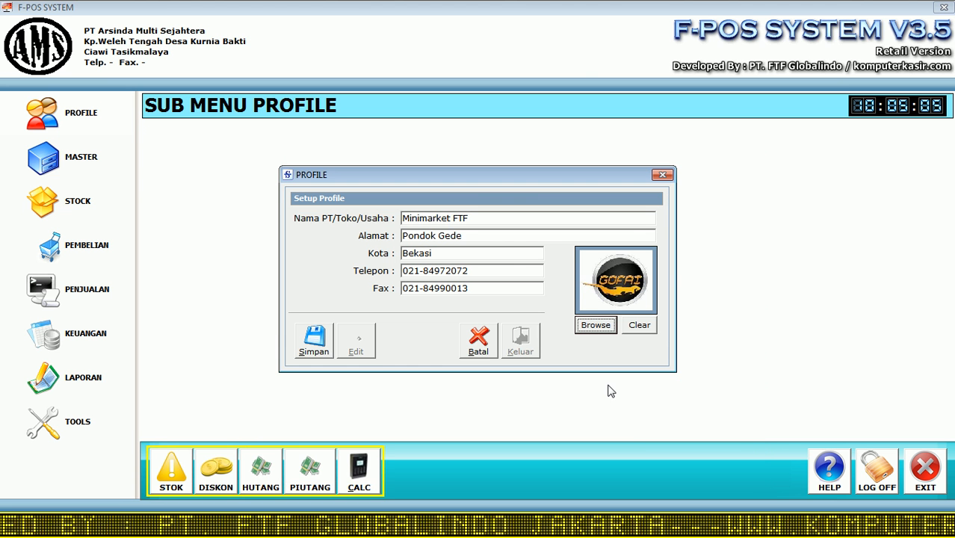
pyautogui.click(318, 344)
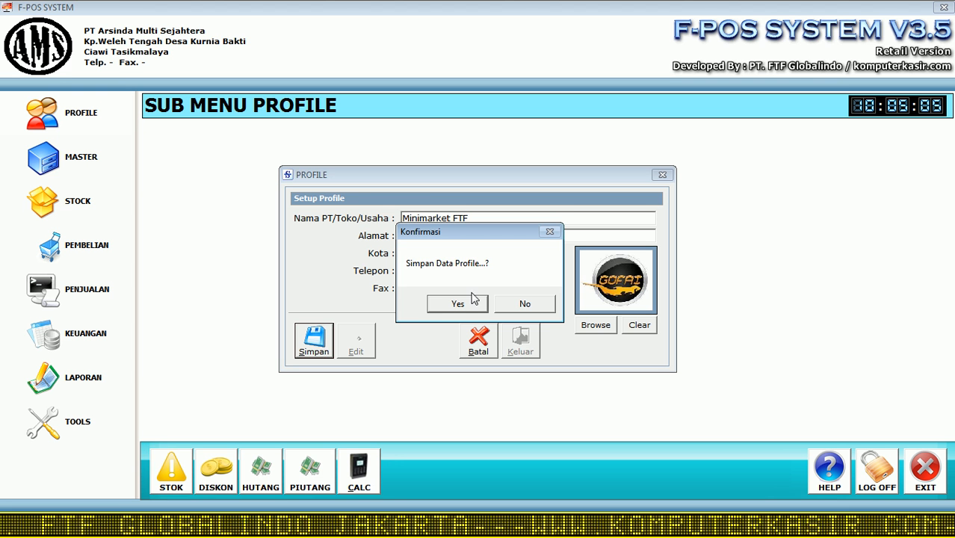
pyautogui.click(458, 306)
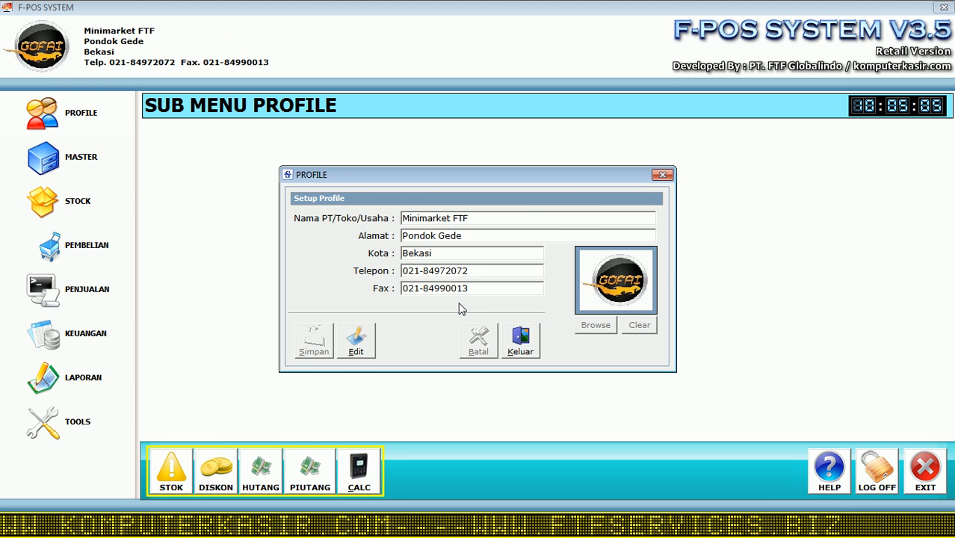
pyautogui.click(523, 341)
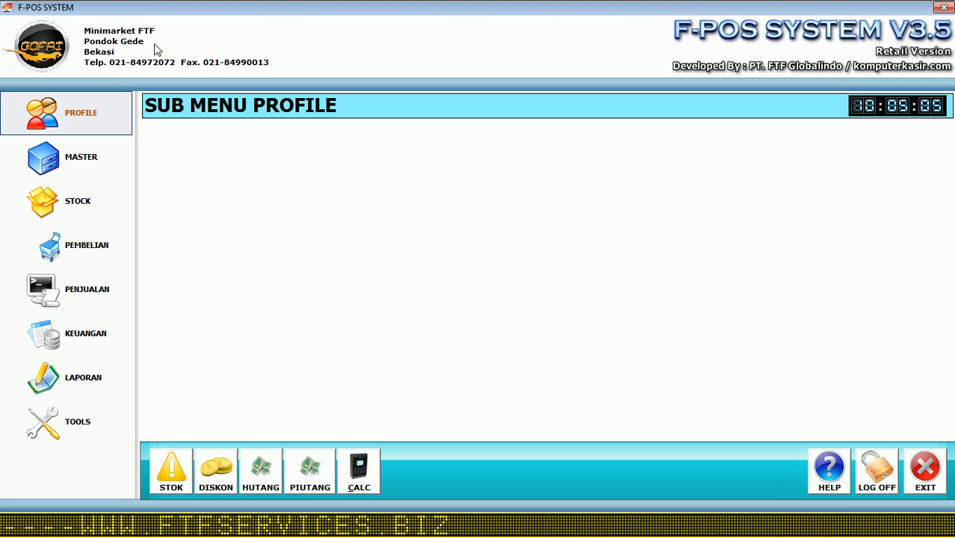
# Step: Preview the sales report to check the Minimarket FTF header, then go to the Master menu
pyautogui.click(75, 379)
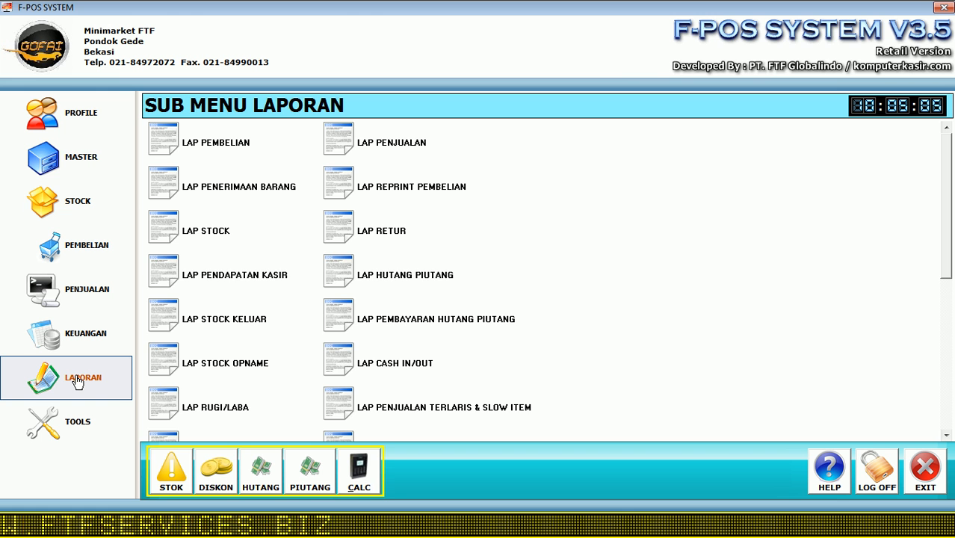
pyautogui.click(380, 145)
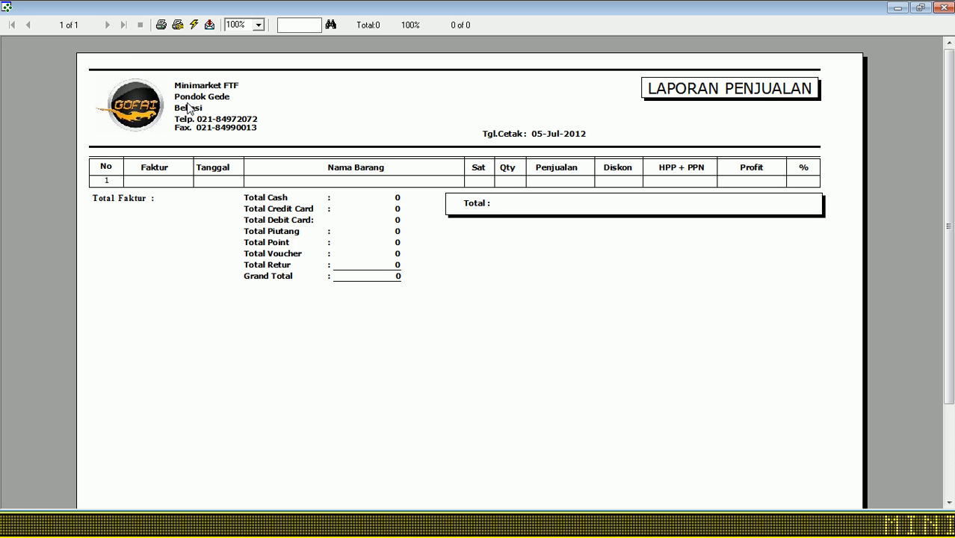
pyautogui.click(945, 9)
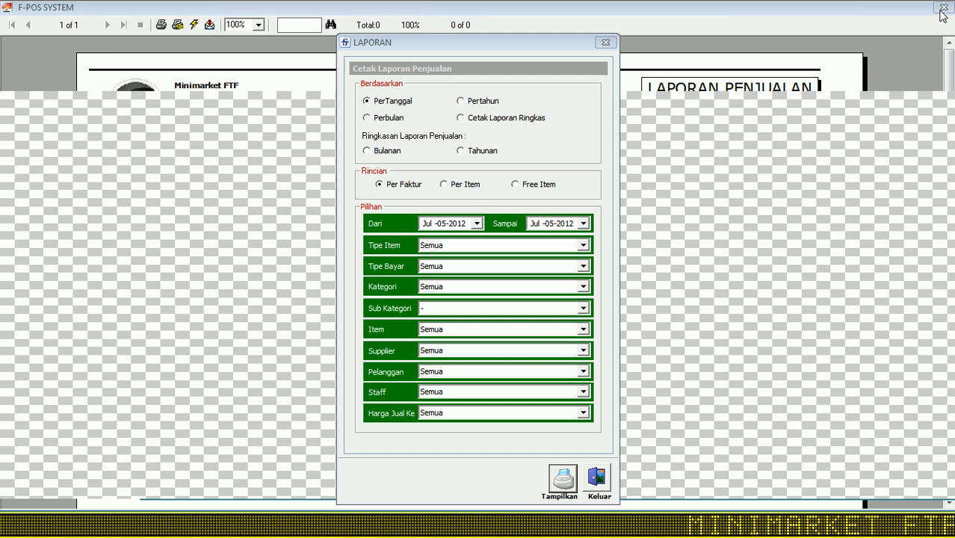
pyautogui.click(596, 482)
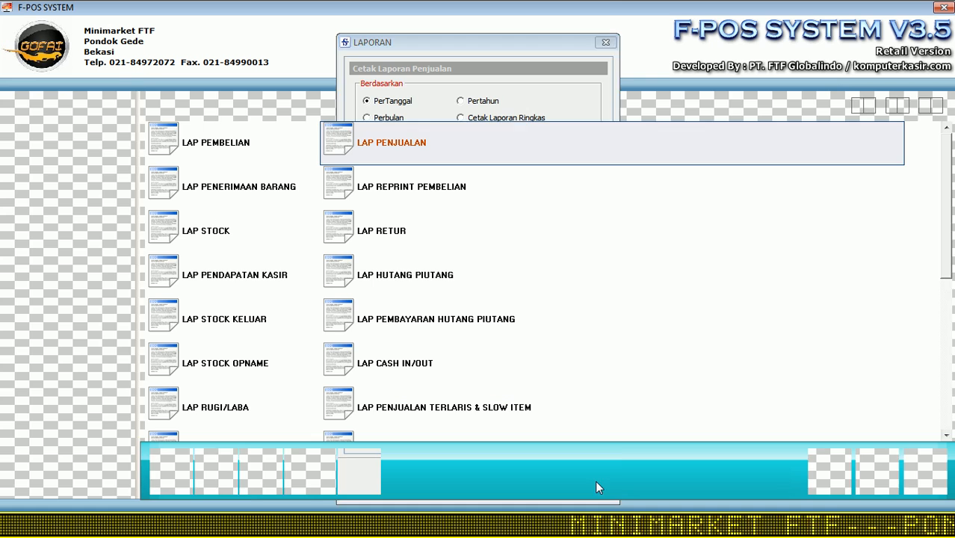
pyautogui.click(84, 174)
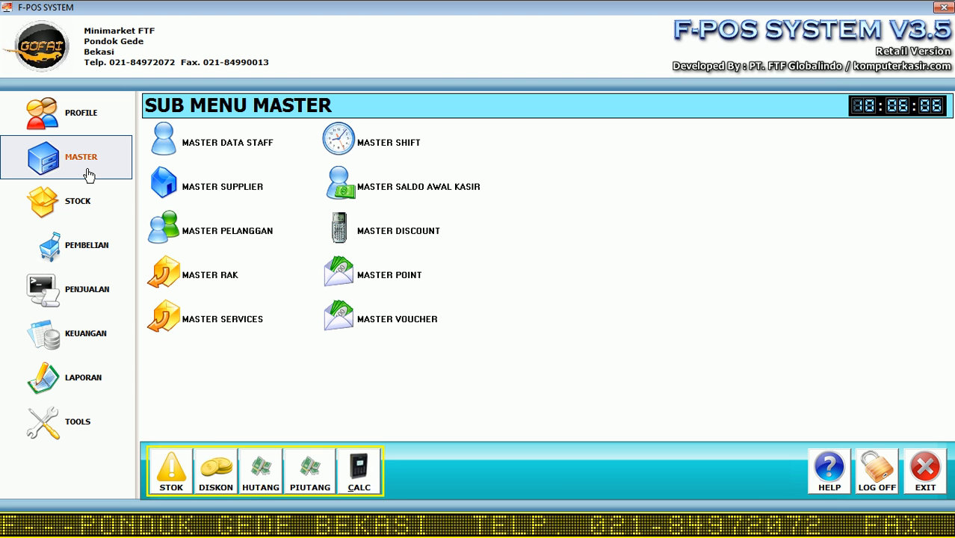
# Step: Start a new staff record with the staff name, Jakarta address, and telephone and handphone 0
pyautogui.click(220, 147)
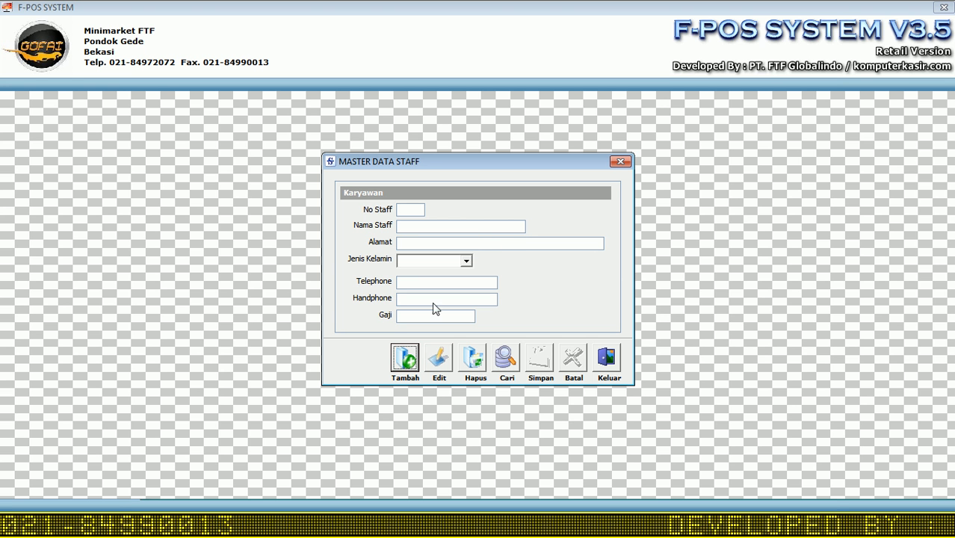
pyautogui.click(406, 360)
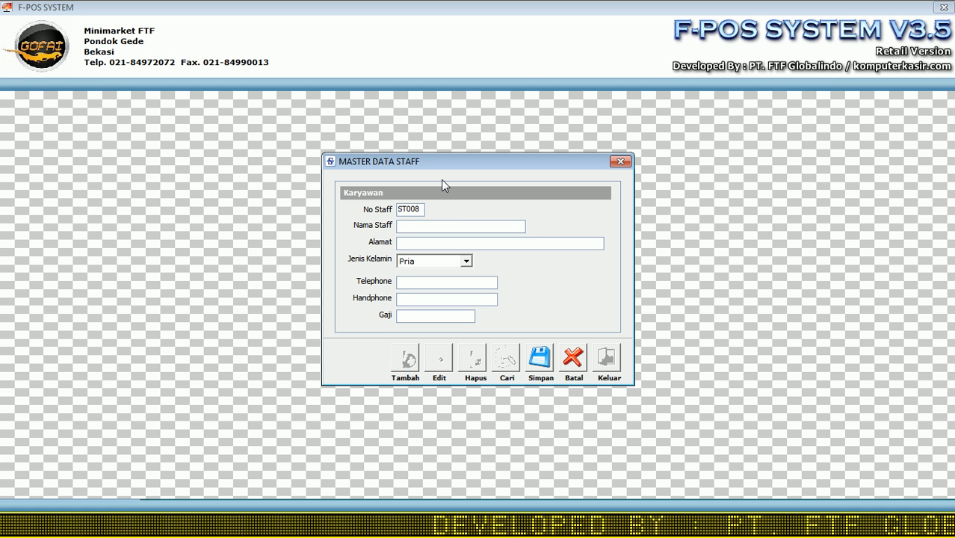
pyautogui.write('Deny')
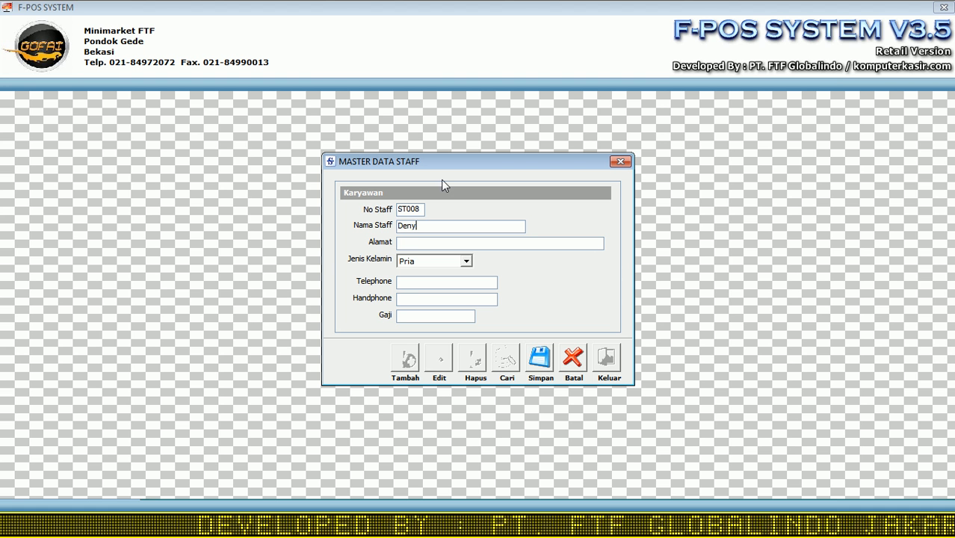
pyautogui.click(416, 243)
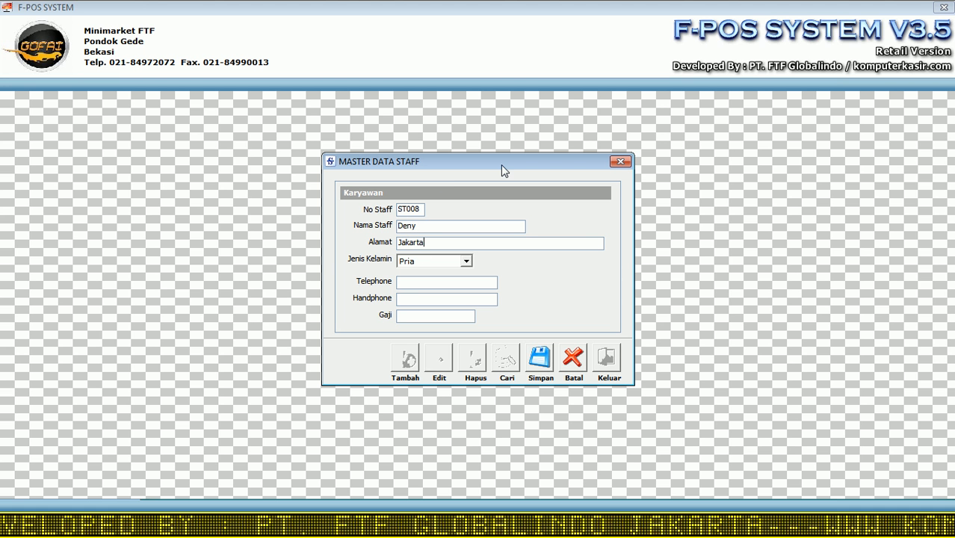
pyautogui.click(408, 284)
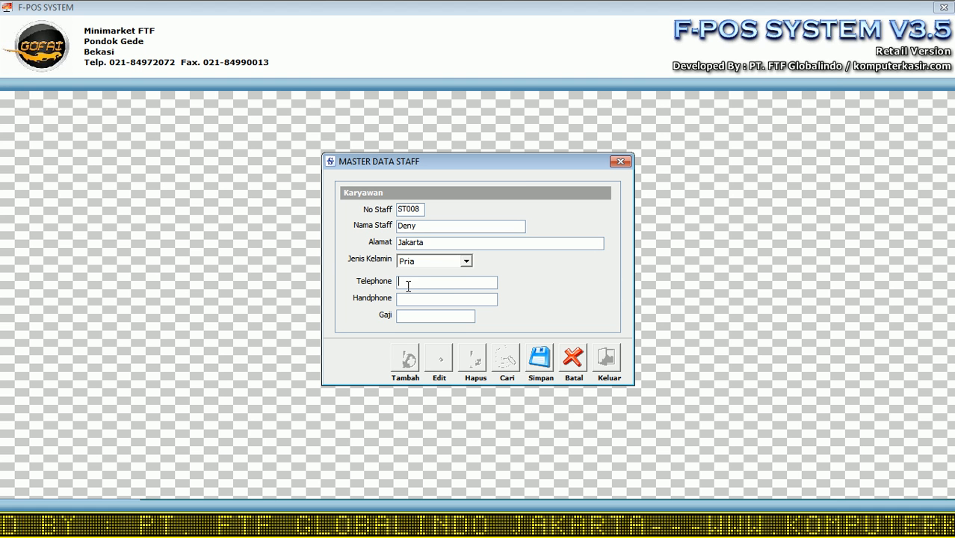
pyautogui.write('0')
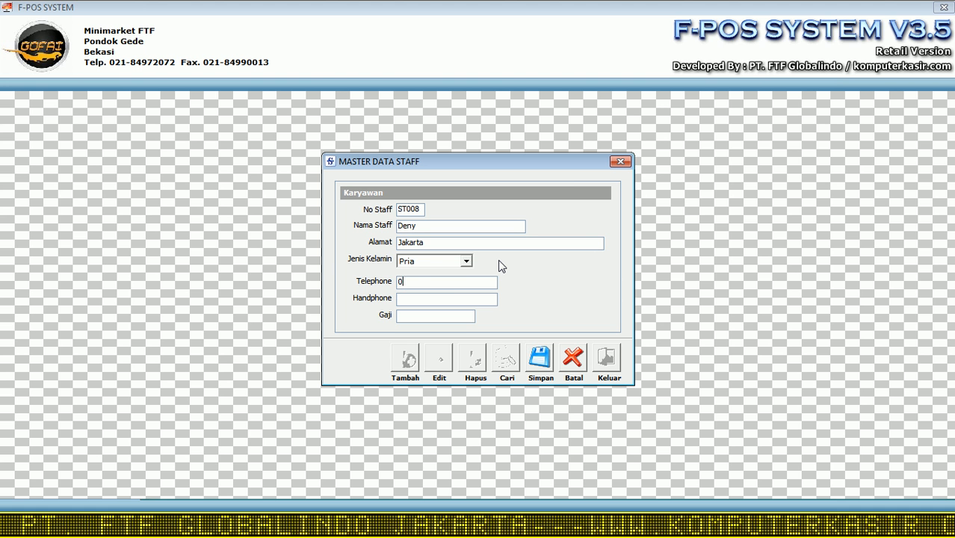
pyautogui.press('Return')
pyautogui.write('0')
pyautogui.press('Return')
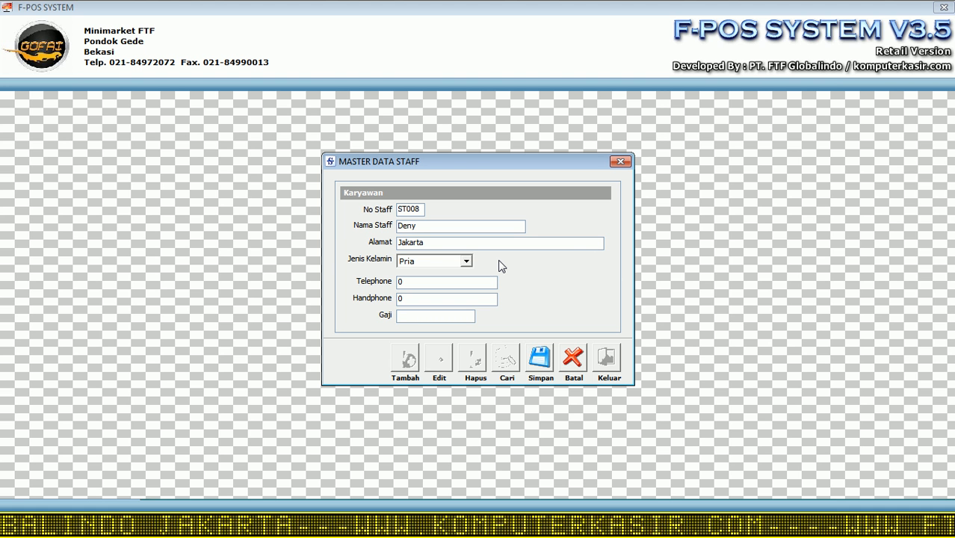
# Step: Fill the missing salary with 1 and save staff ST008
pyautogui.click(539, 358)
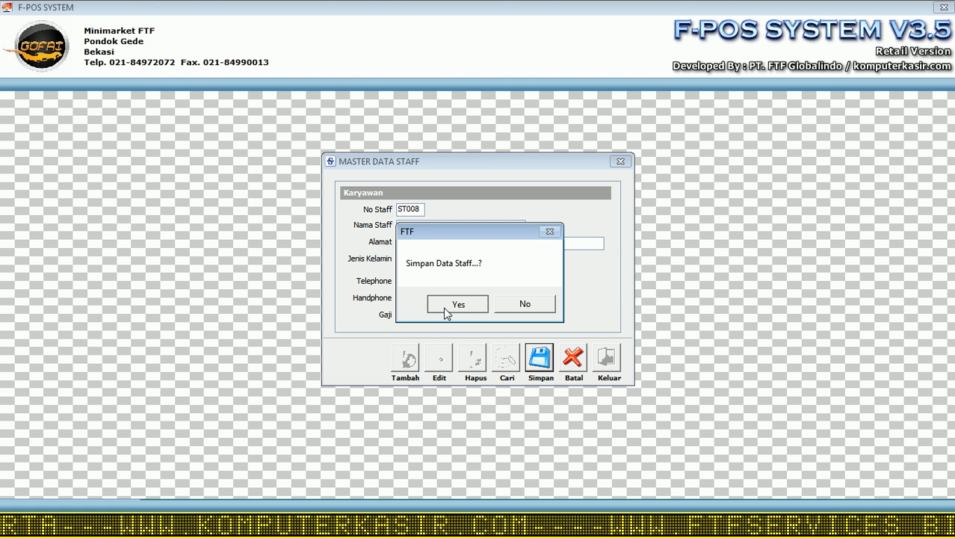
pyautogui.click(445, 307)
pyautogui.click(529, 310)
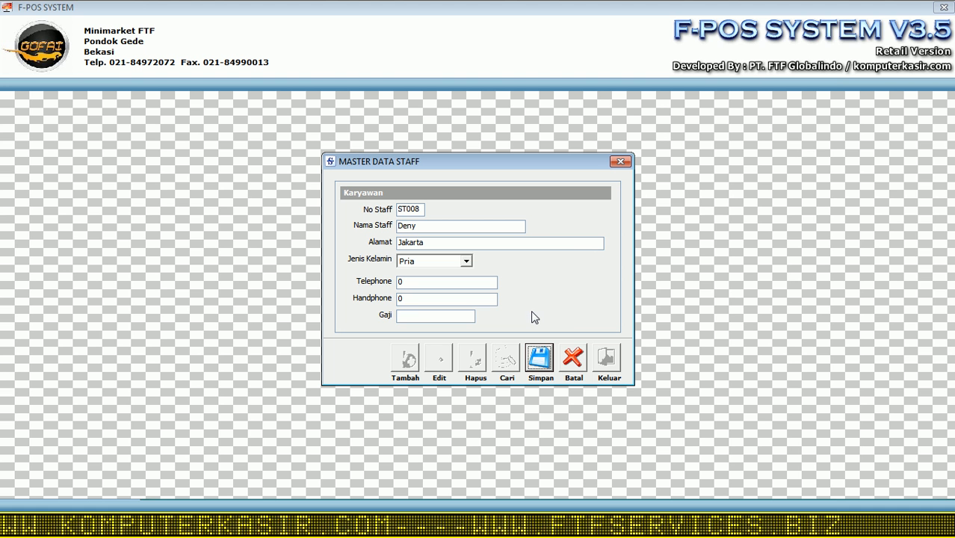
pyautogui.click(420, 314)
pyautogui.write('1')
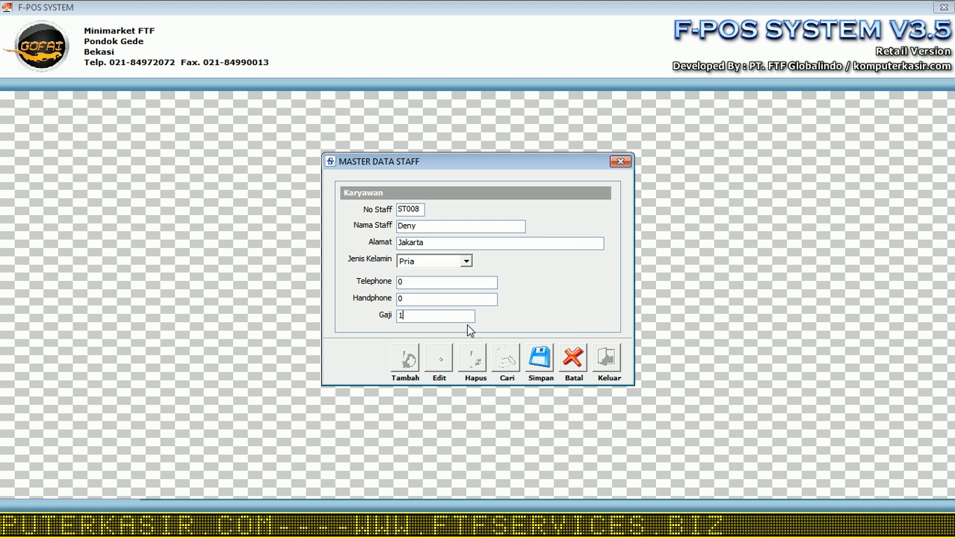
pyautogui.click(540, 358)
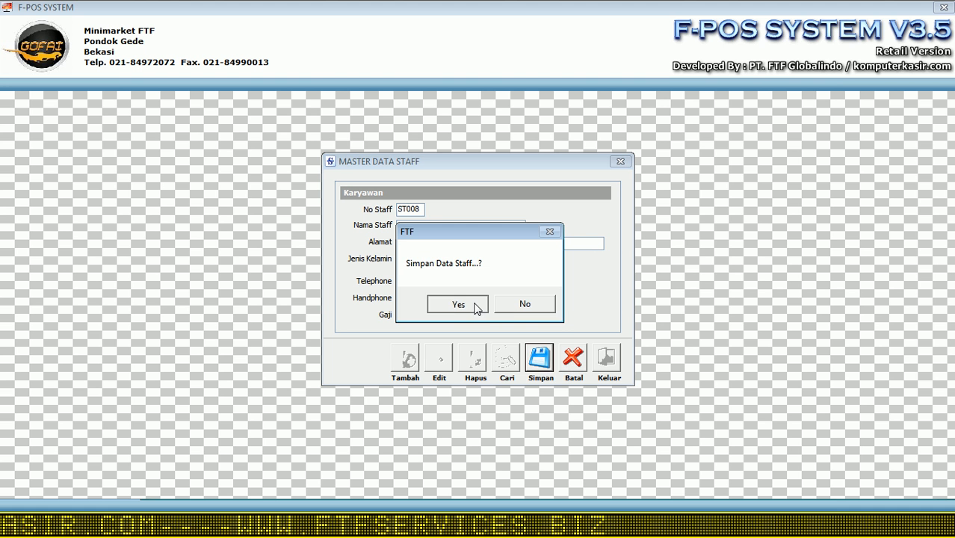
pyautogui.click(476, 310)
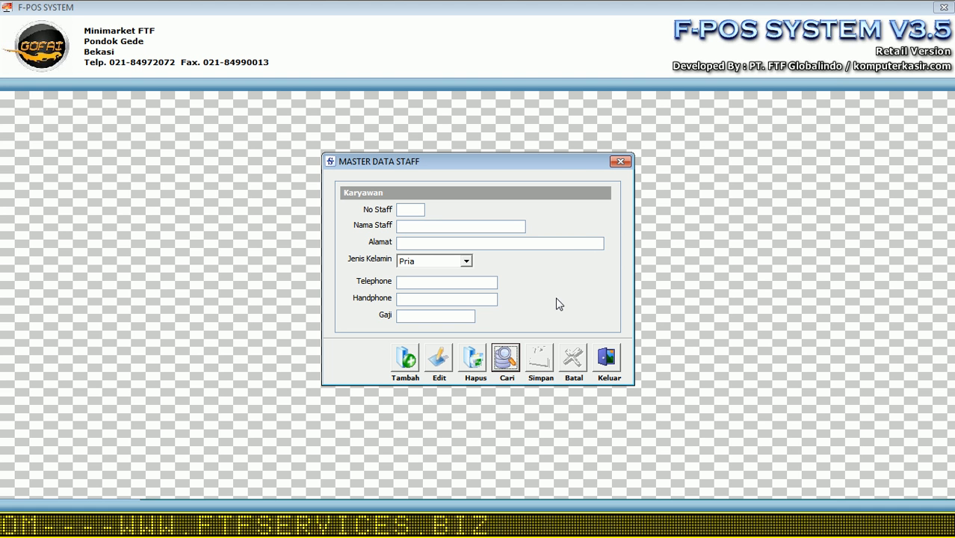
pyautogui.click(505, 358)
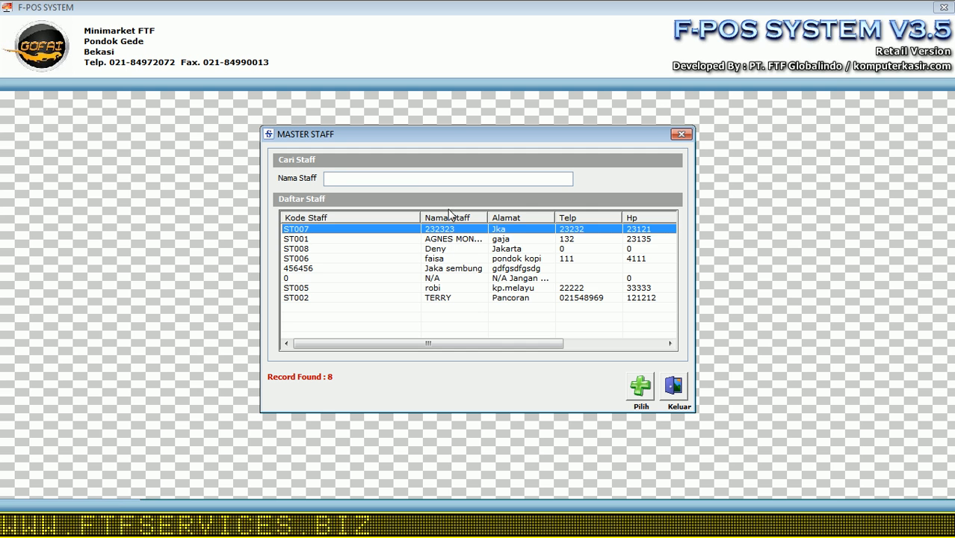
# Step: Search the staff list by name to verify ST008, then switch to the shift master
pyautogui.click(448, 179)
pyautogui.write('dec')
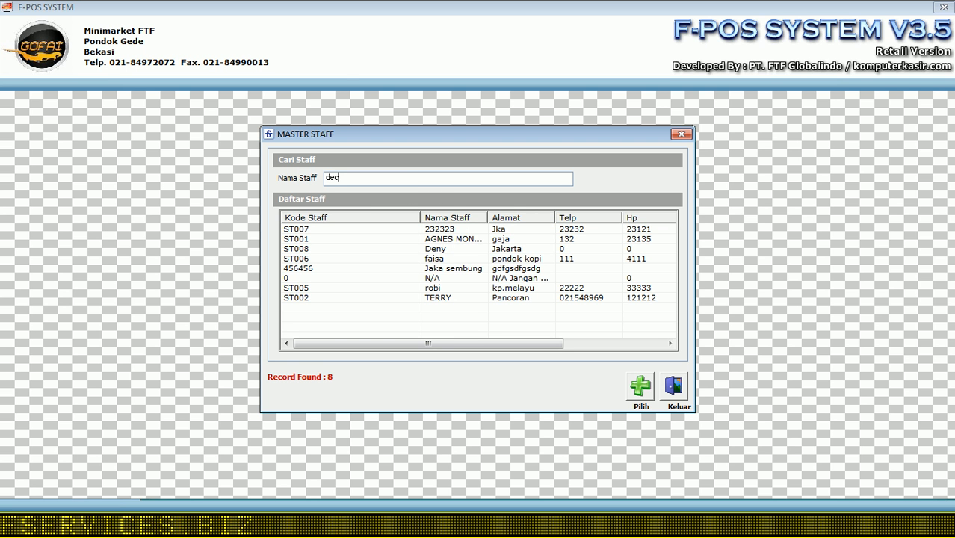
pyautogui.press('BackSpace')
pyautogui.write('n')
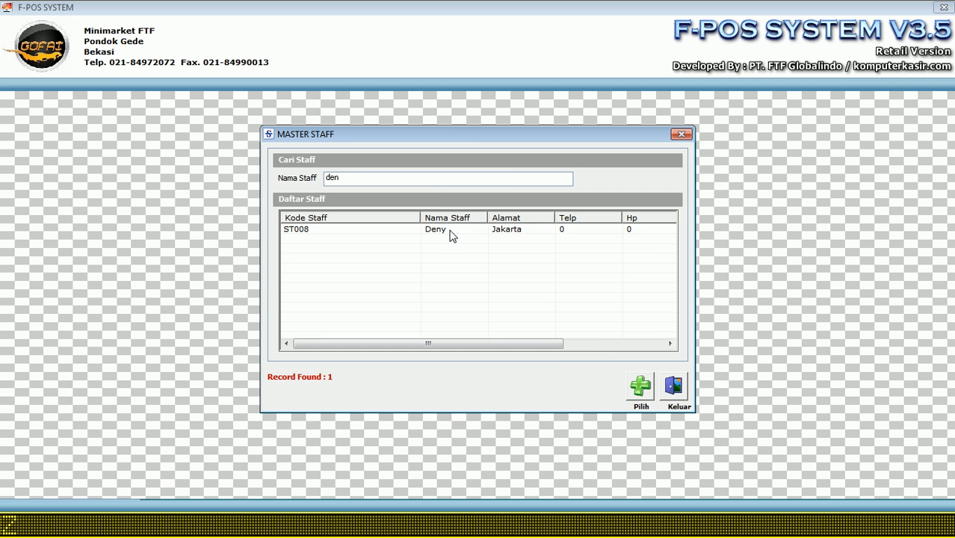
pyautogui.doubleClick(449, 230)
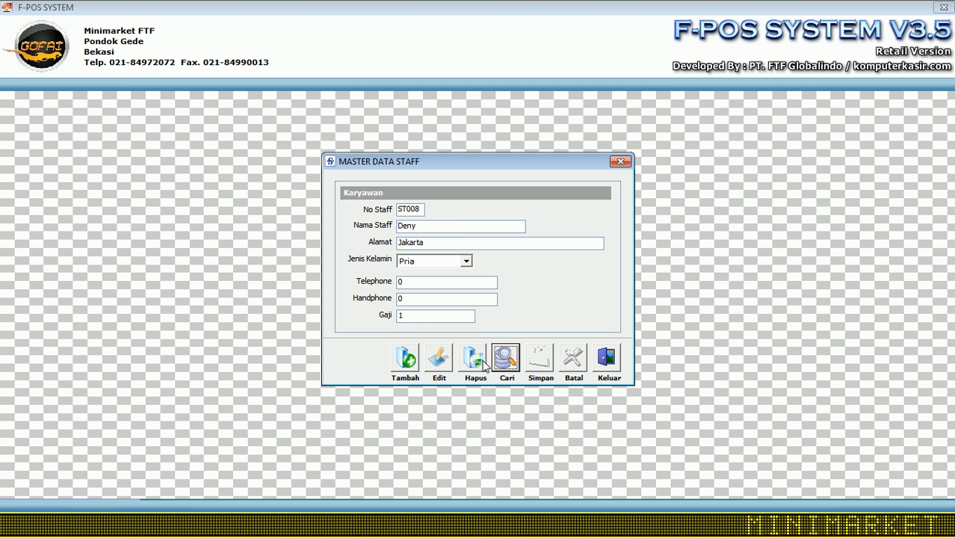
pyautogui.click(608, 361)
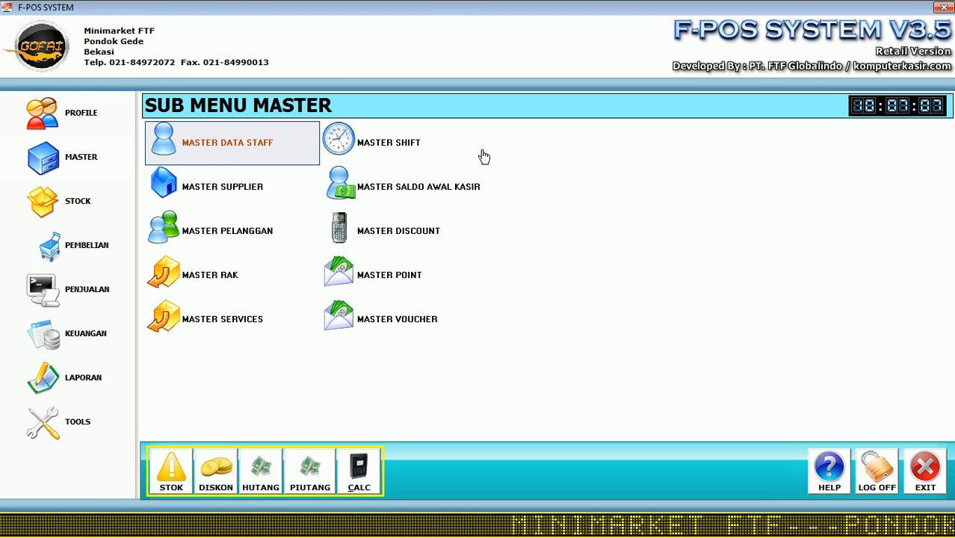
pyautogui.click(416, 153)
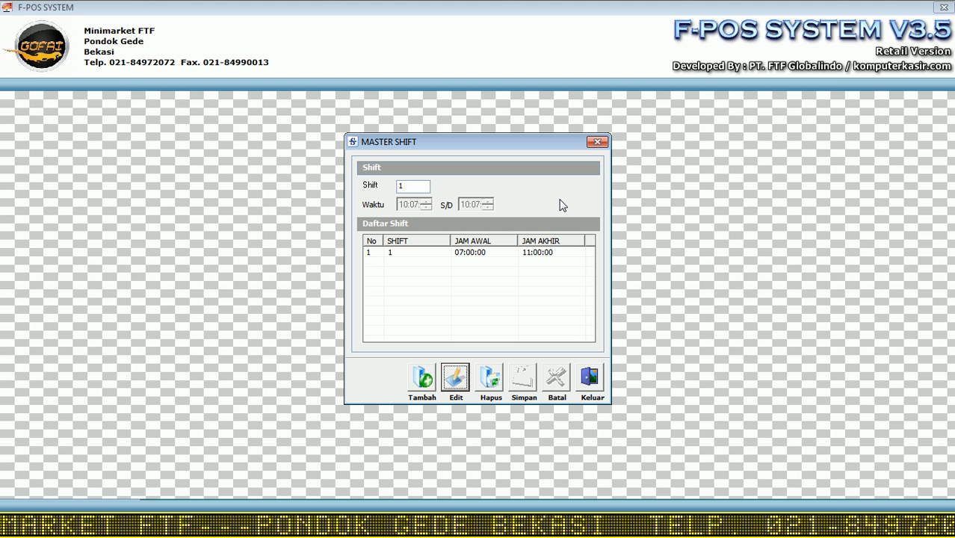
# Step: Change shift 1's end time from 11:00 to 12:00 and save it
pyautogui.click(474, 254)
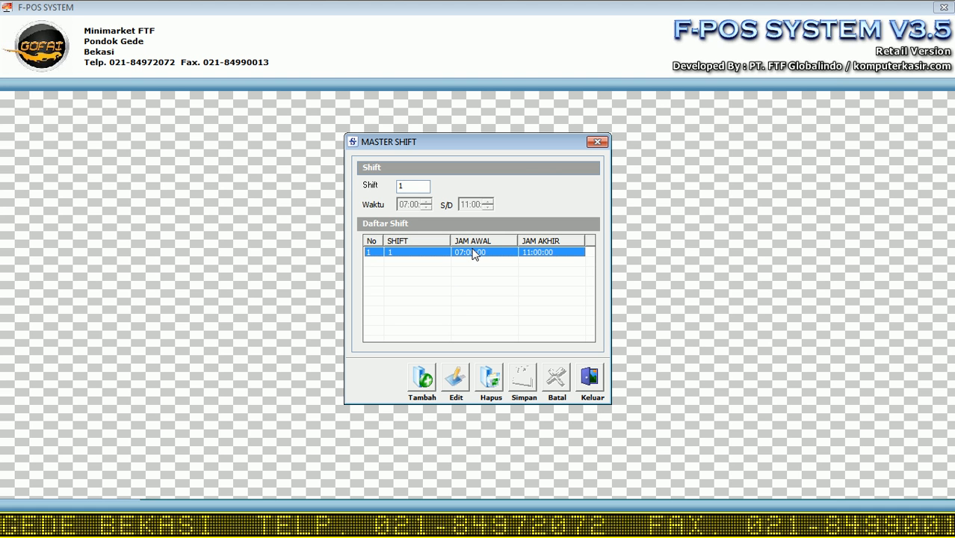
pyautogui.click(465, 379)
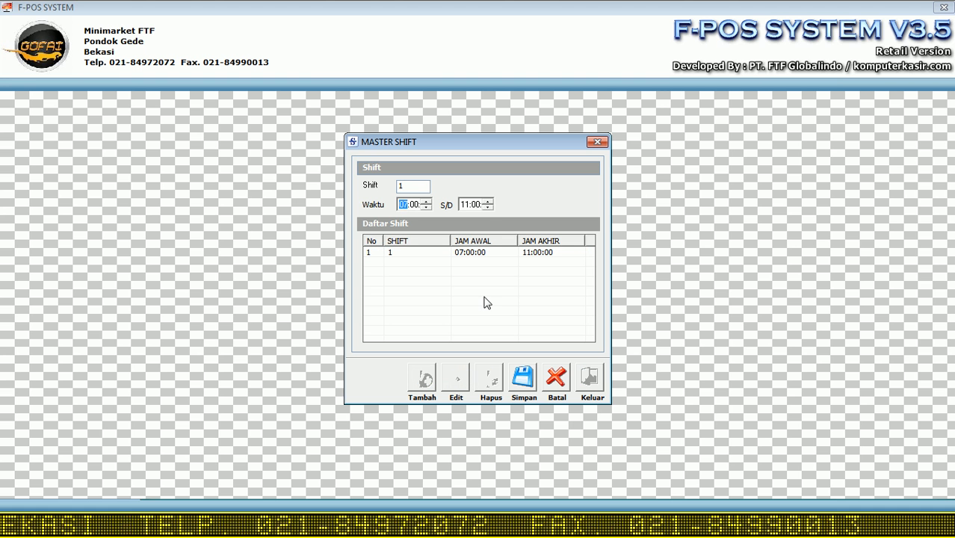
pyautogui.click(488, 202)
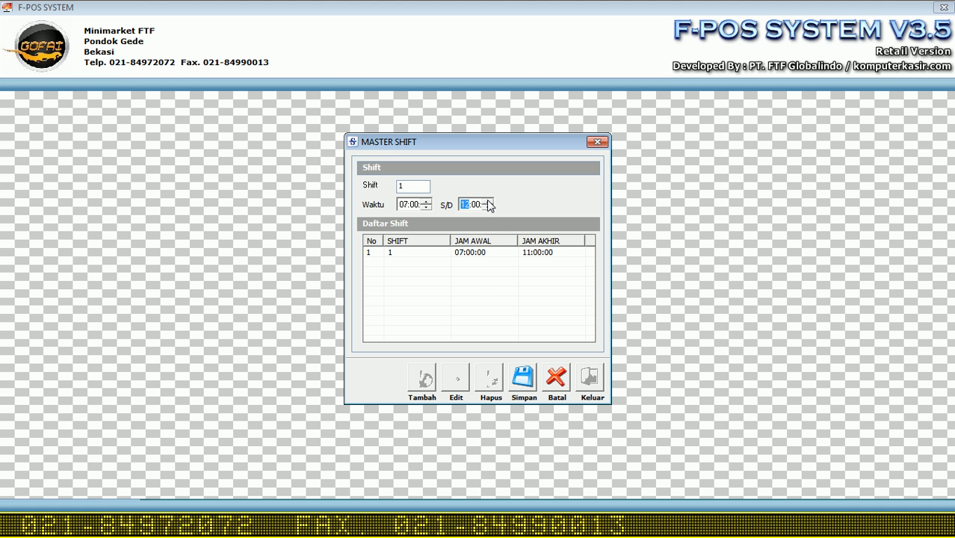
pyautogui.click(527, 381)
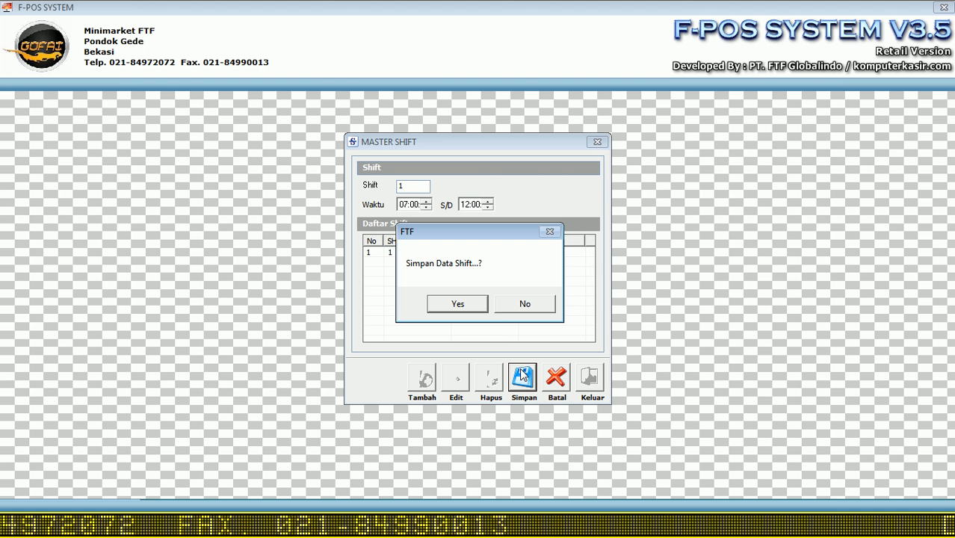
pyautogui.click(472, 307)
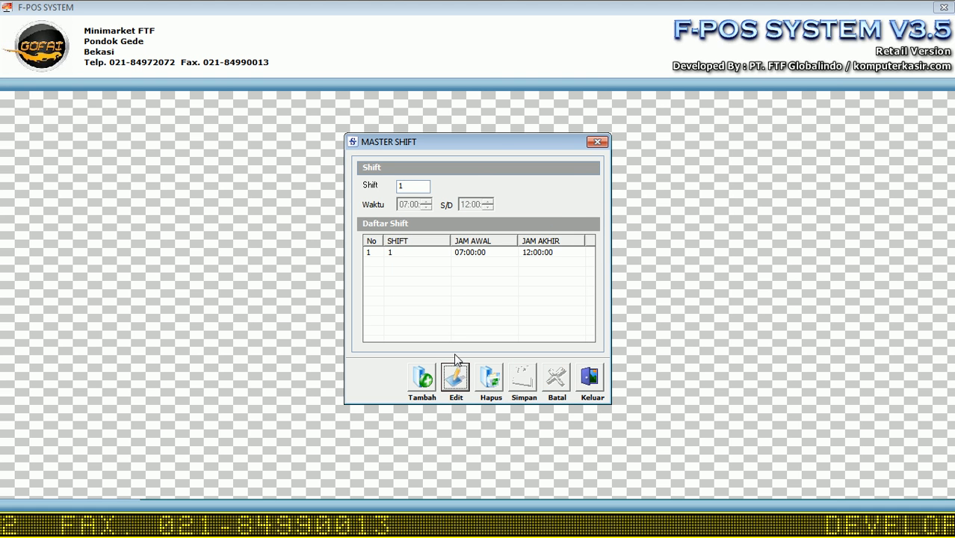
# Step: Add shift 2 running 12:01:00 to 18:00:00 and save it
pyautogui.click(426, 379)
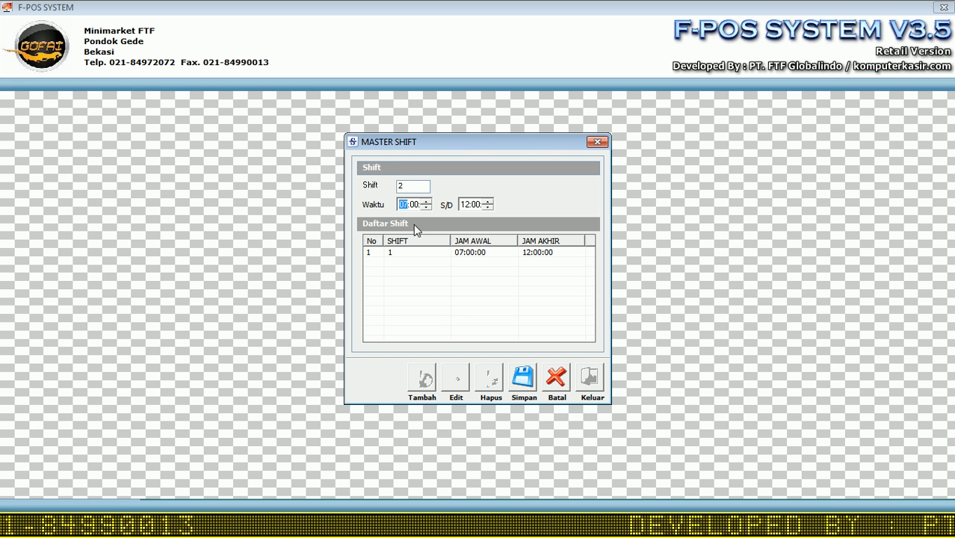
pyautogui.click(426, 207)
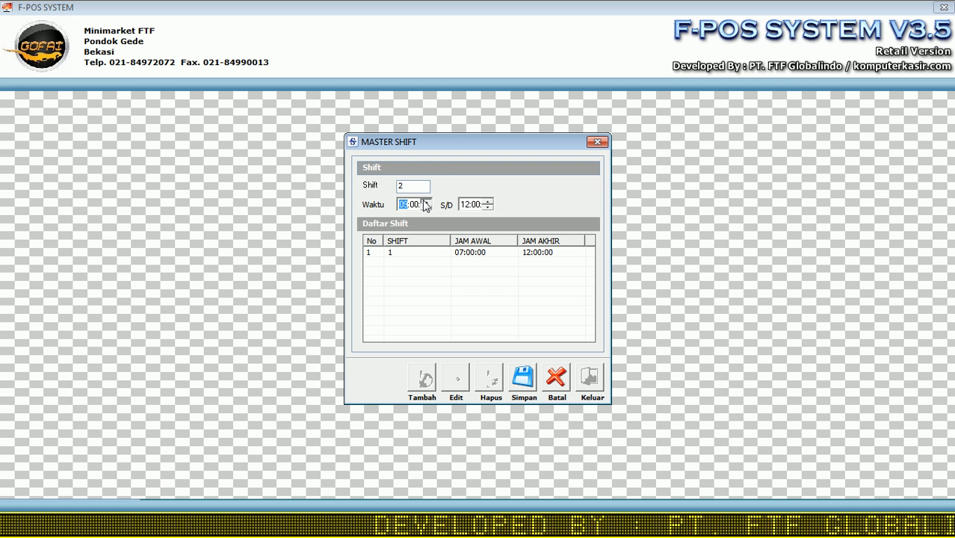
pyautogui.click(417, 206)
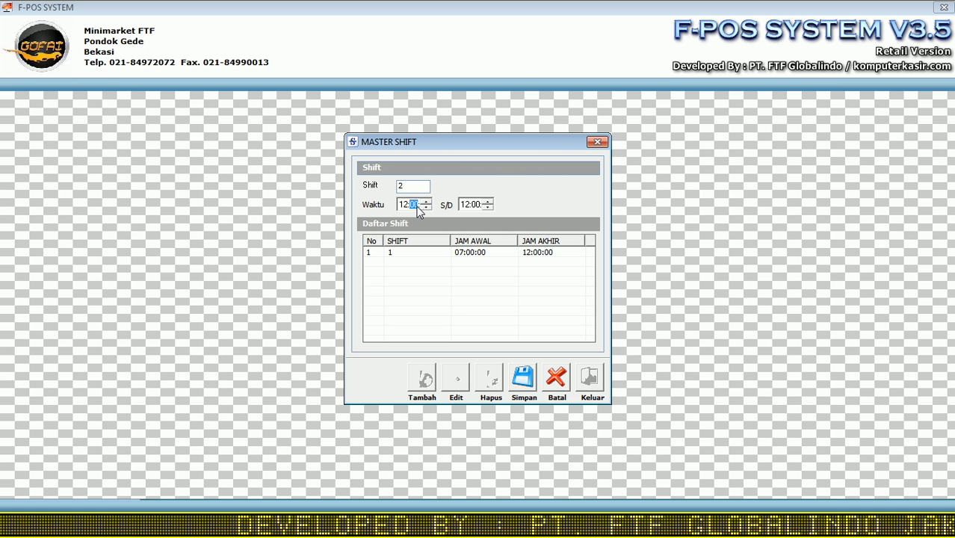
pyautogui.click(424, 203)
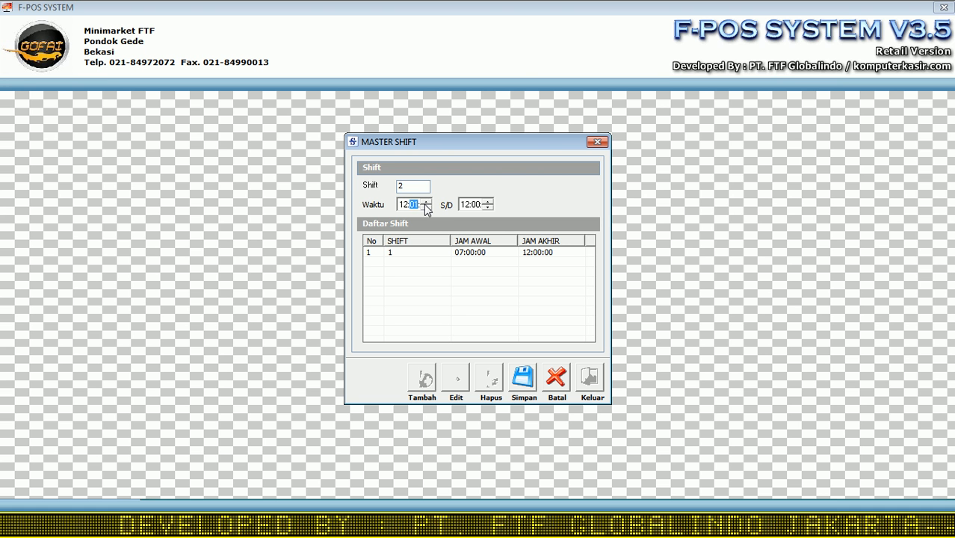
pyautogui.click(468, 204)
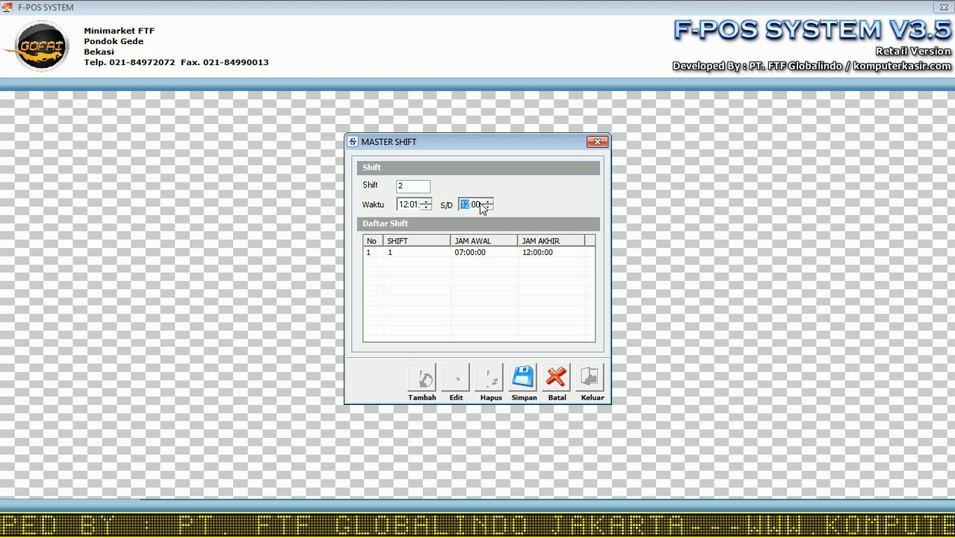
pyautogui.click(488, 201)
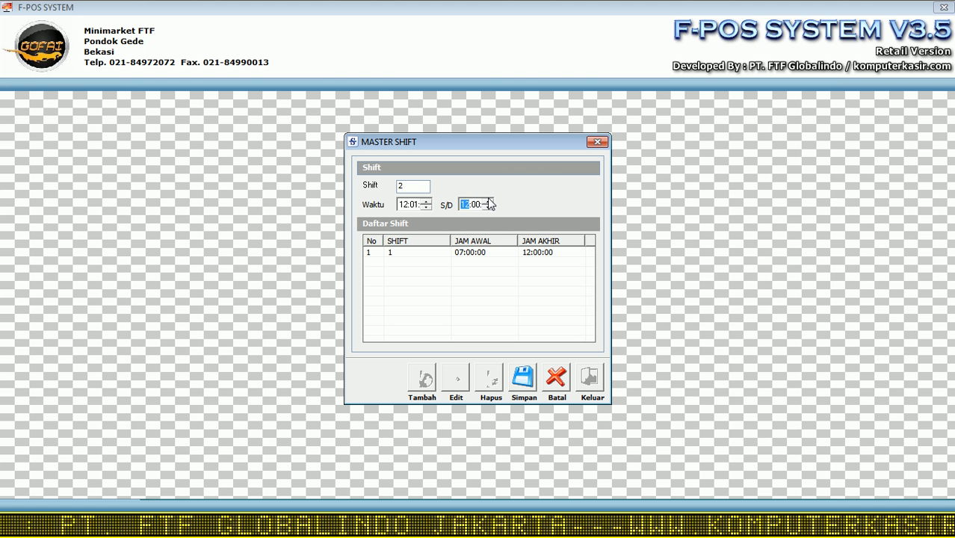
pyautogui.click(488, 201)
pyautogui.click(488, 201)
pyautogui.click(487, 200)
pyautogui.click(488, 201)
pyautogui.click(488, 201)
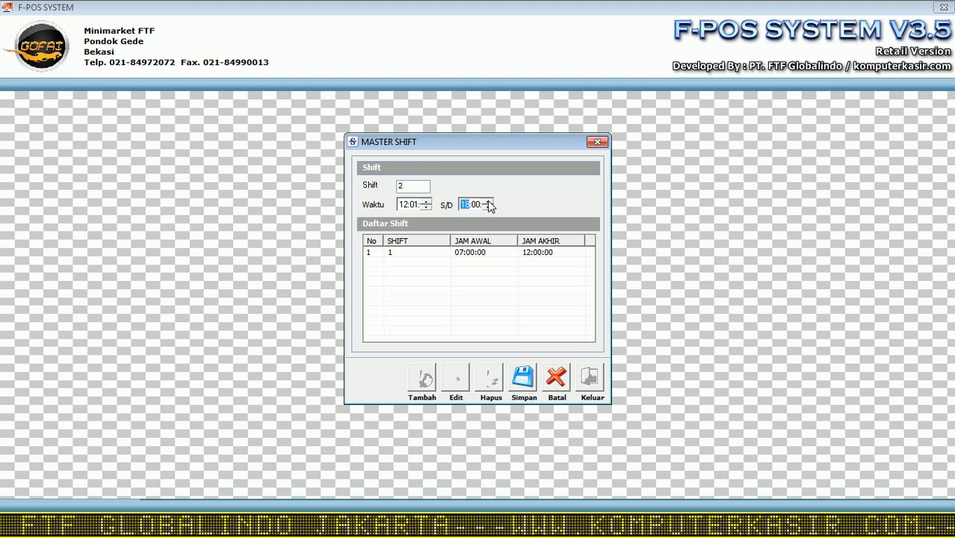
pyautogui.click(533, 384)
pyautogui.click(467, 304)
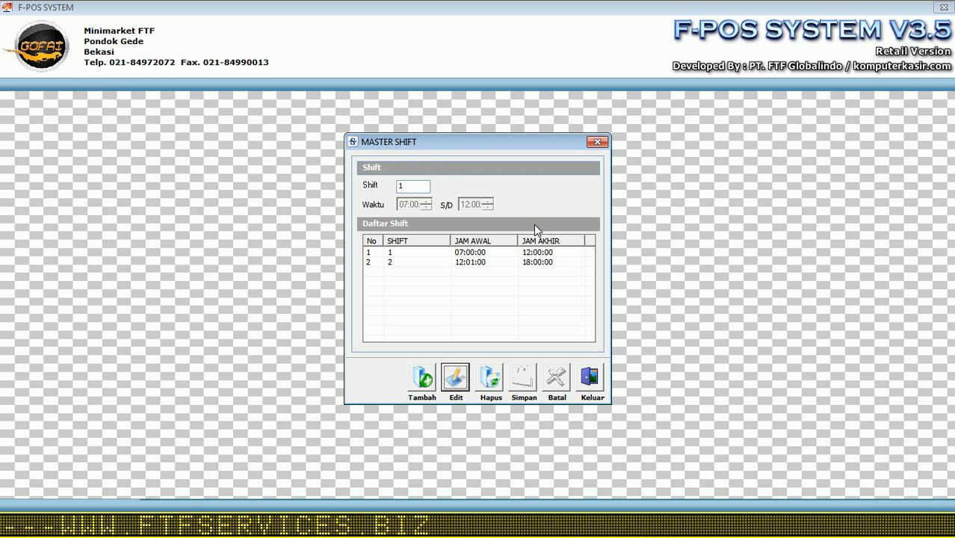
# Step: Start a new supplier 'PT Andalas' in Jakarta with its phone and fax numbers
pyautogui.click(598, 376)
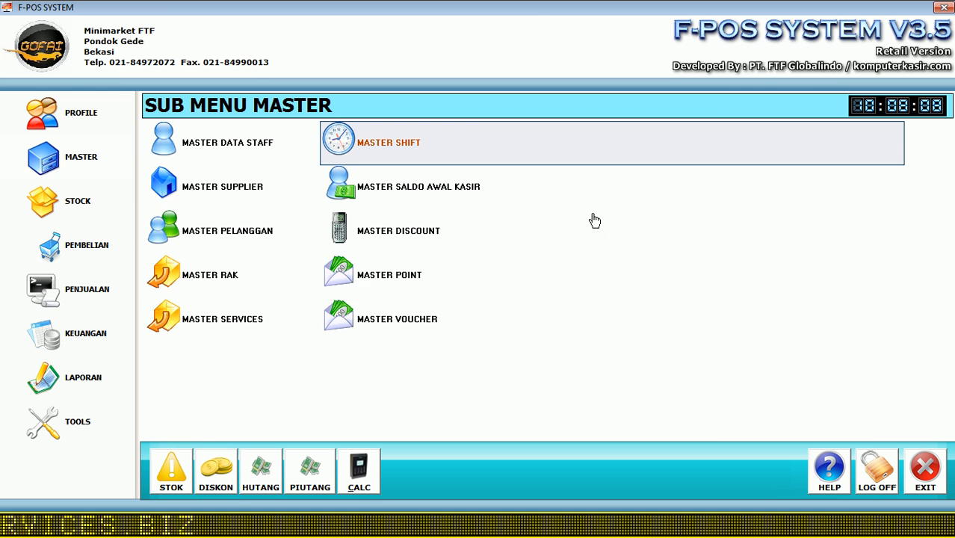
pyautogui.click(234, 194)
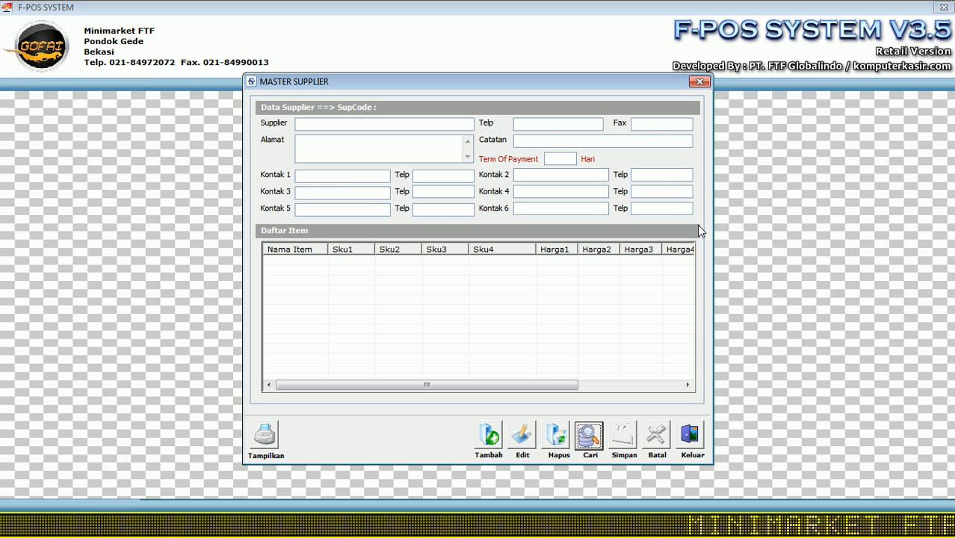
pyautogui.click(489, 440)
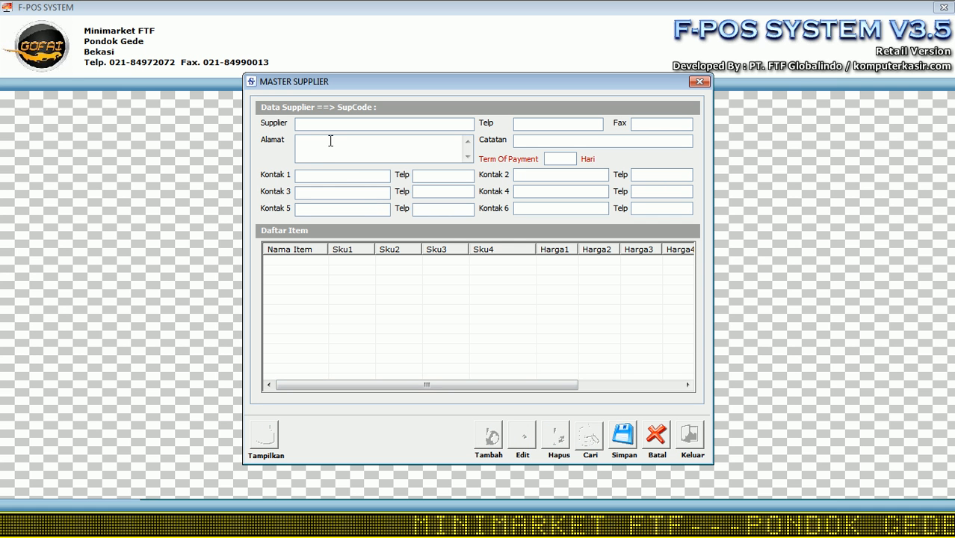
pyautogui.write('PT Andalas')
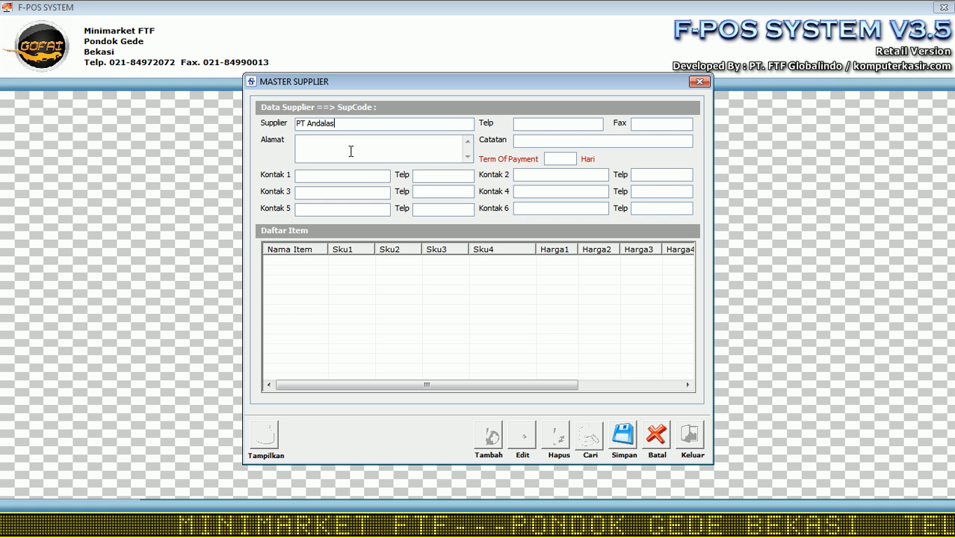
pyautogui.click(351, 151)
pyautogui.write('Jakarta')
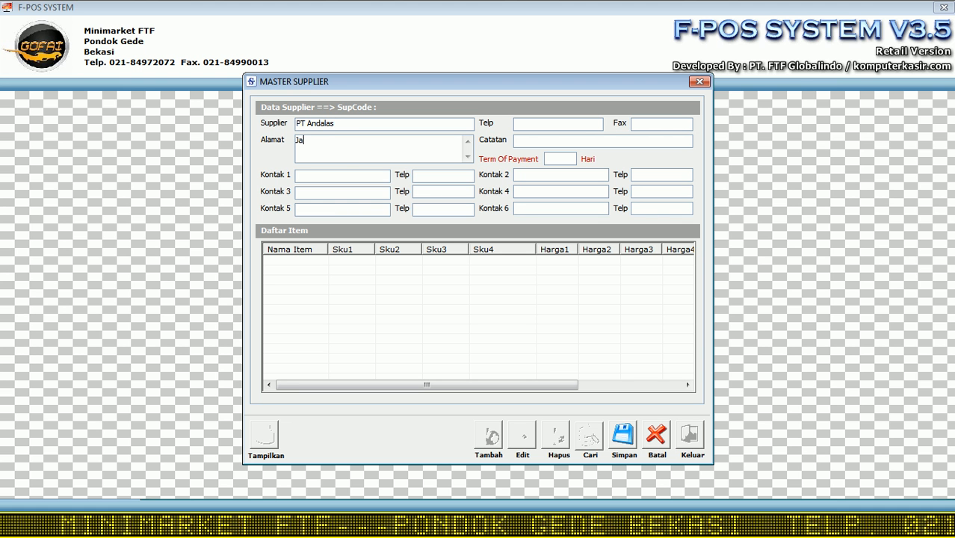
pyautogui.click(563, 129)
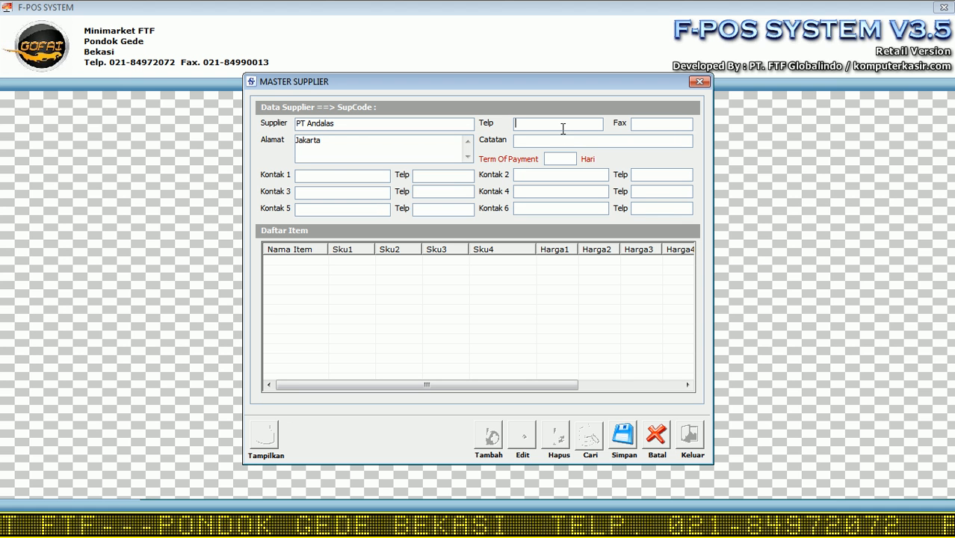
pyautogui.write('8481010')
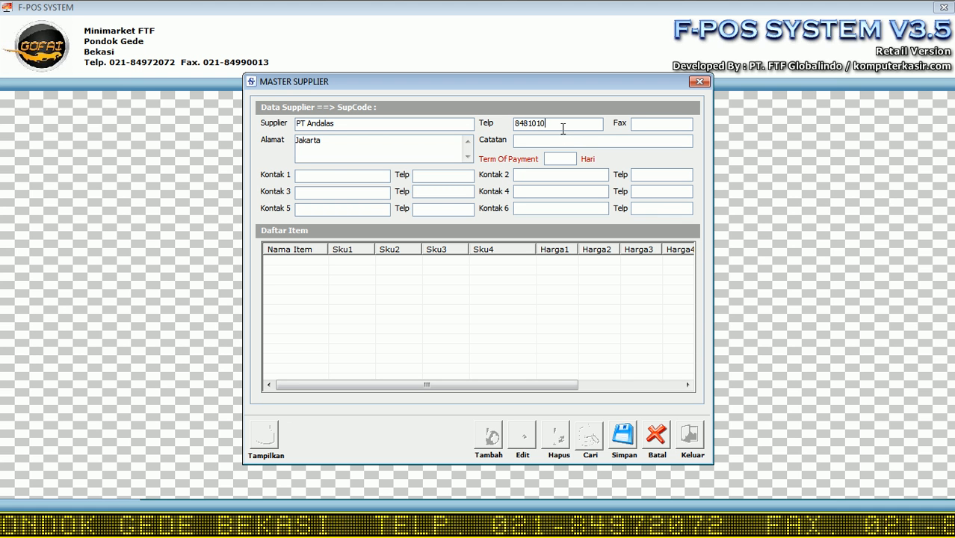
pyautogui.press('Tab')
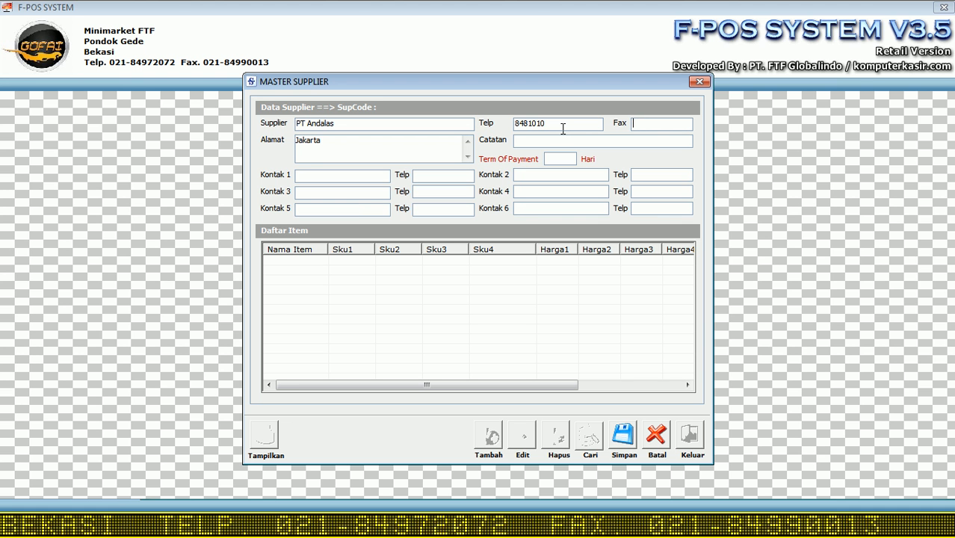
pyautogui.write('8329191')
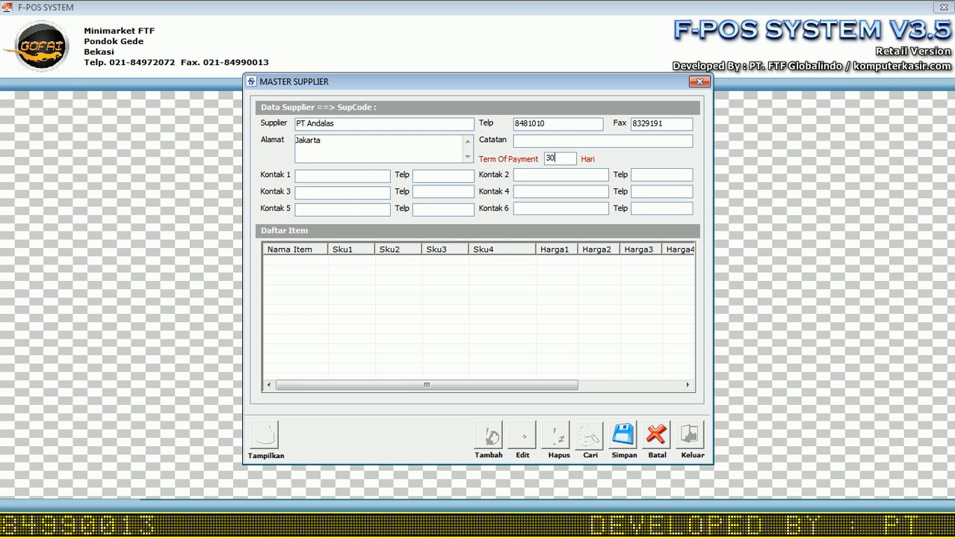
# Step: Enter the first contact's phone number and save the supplier
pyautogui.click(375, 177)
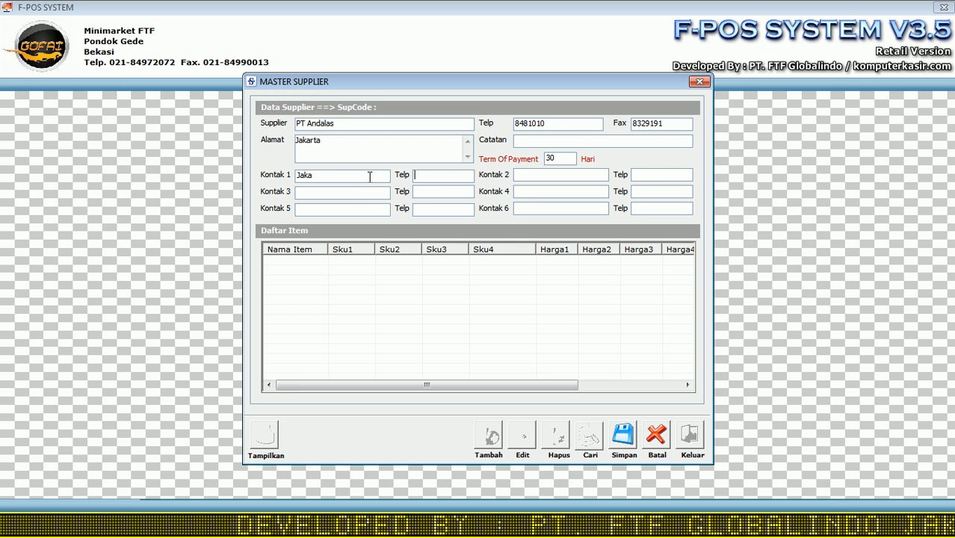
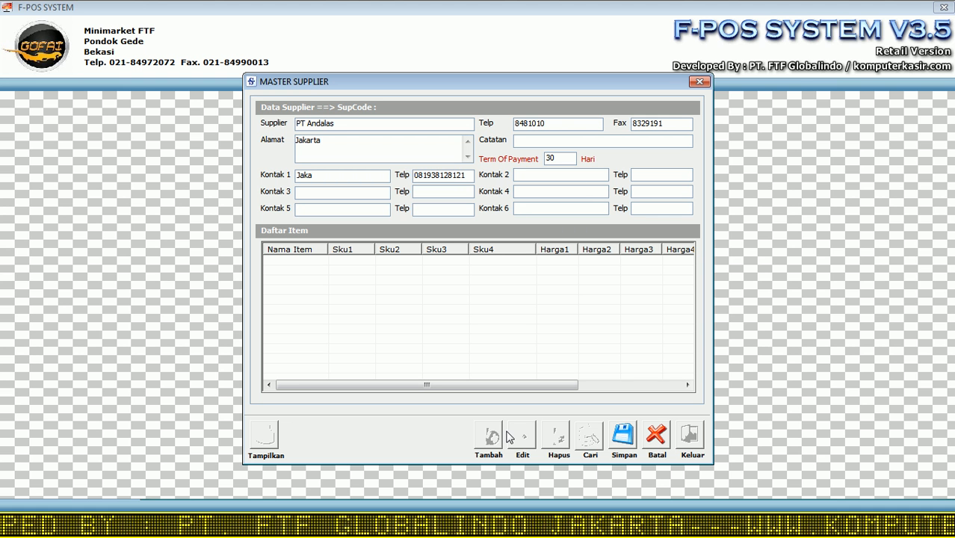
pyautogui.click(634, 436)
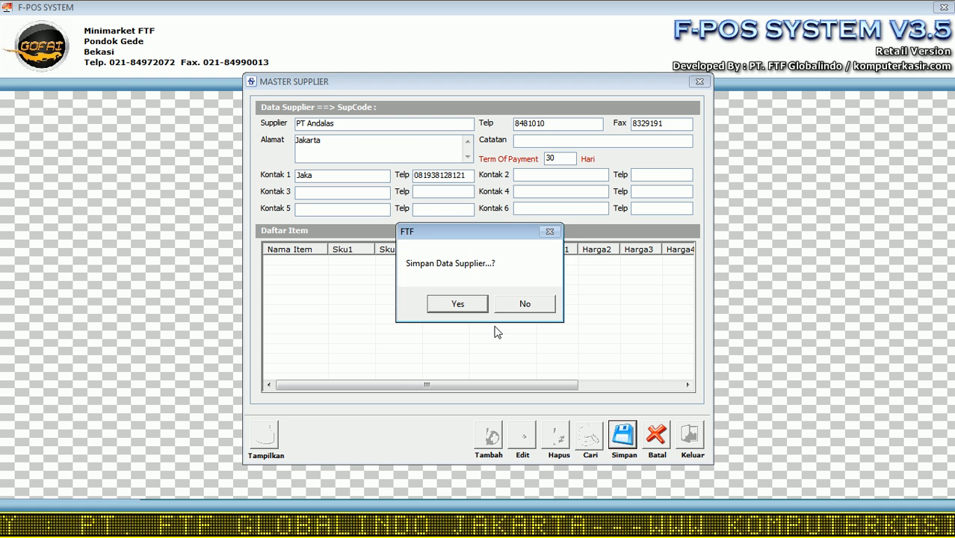
pyautogui.click(457, 303)
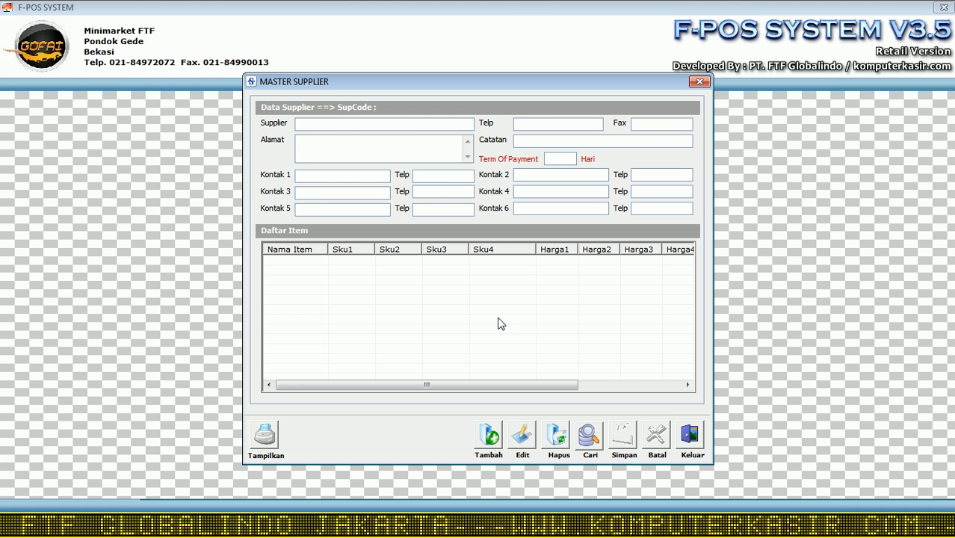
# Step: Close Master Supplier, then open and close the cashier opening-balance window without changes
pyautogui.click(688, 435)
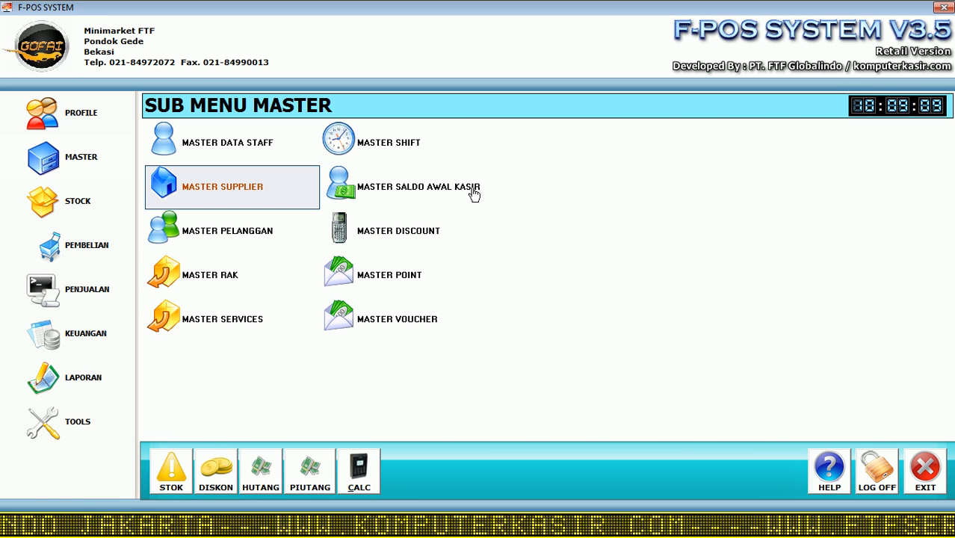
pyautogui.click(433, 193)
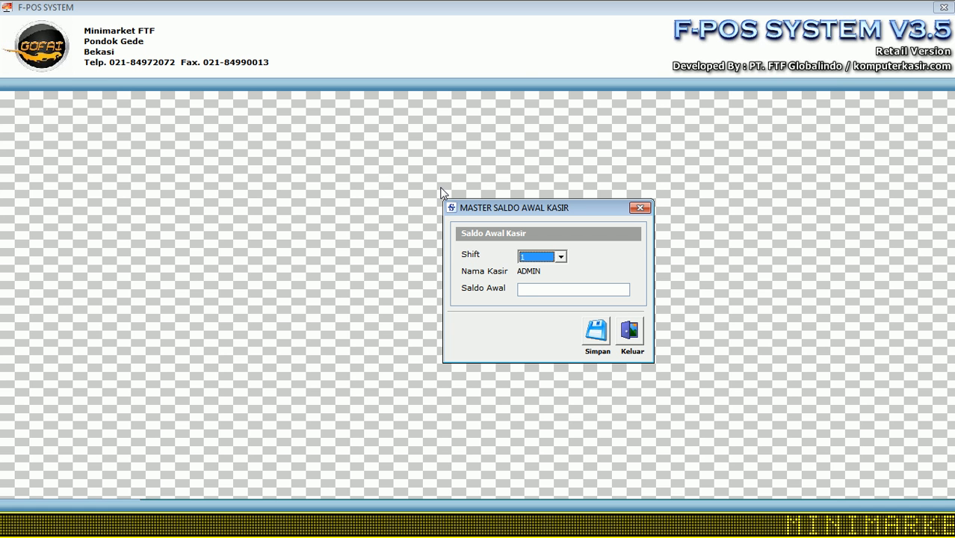
pyautogui.click(629, 332)
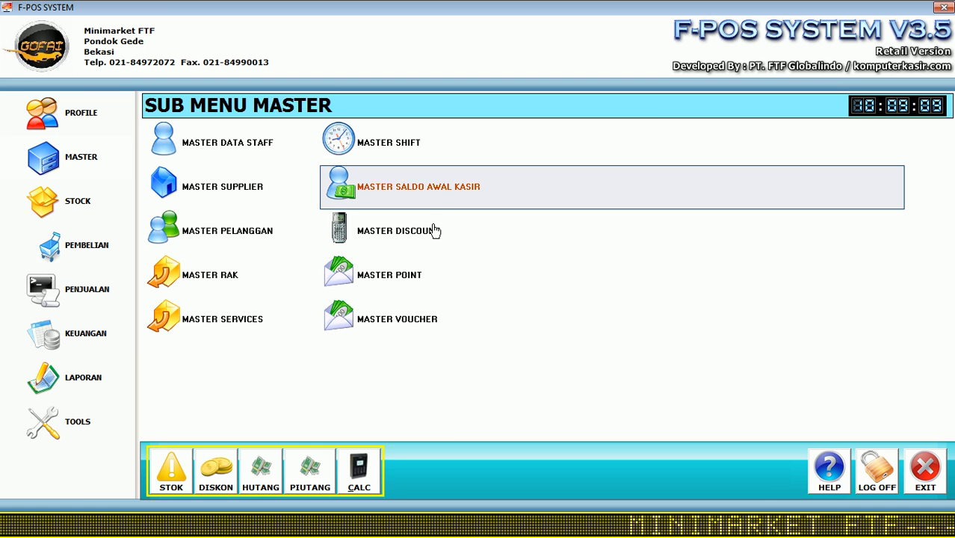
# Step: Add a new customer with code, name, Jakarta address, contact details and a 30-day term of payment
pyautogui.click(243, 237)
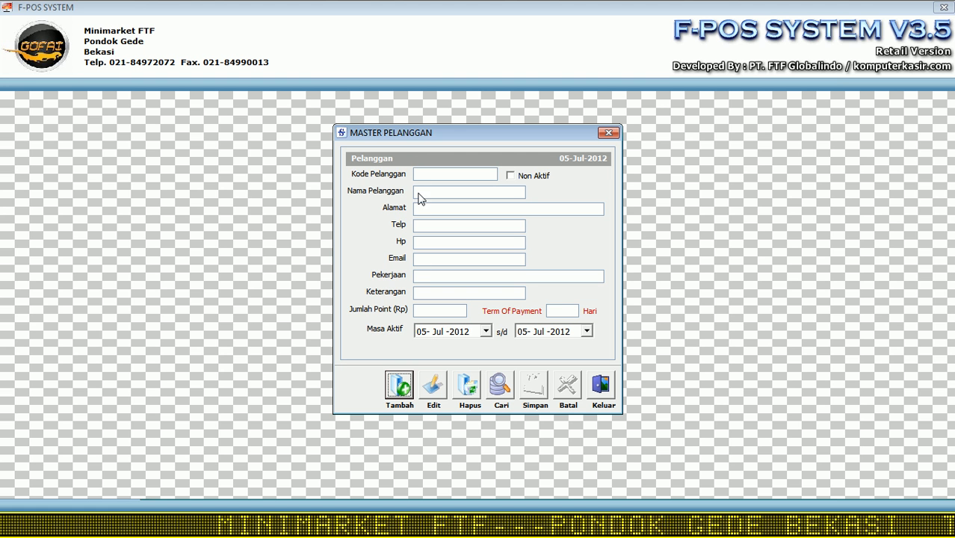
pyautogui.click(399, 387)
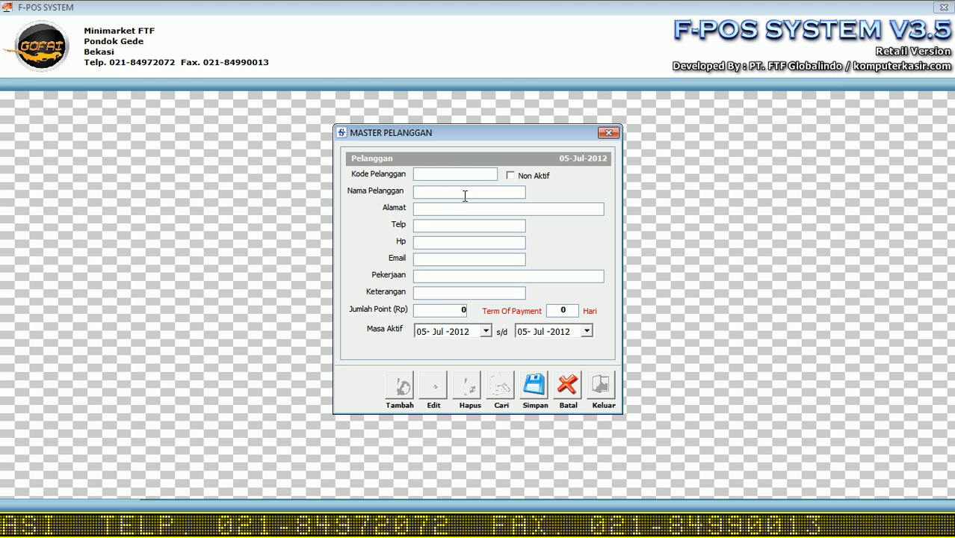
pyautogui.write('P12121')
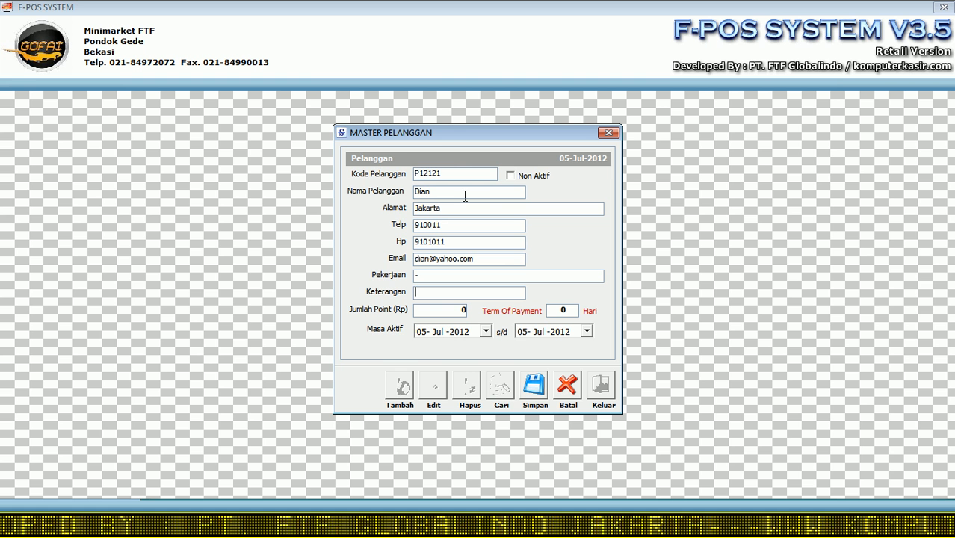
pyautogui.press('Return')
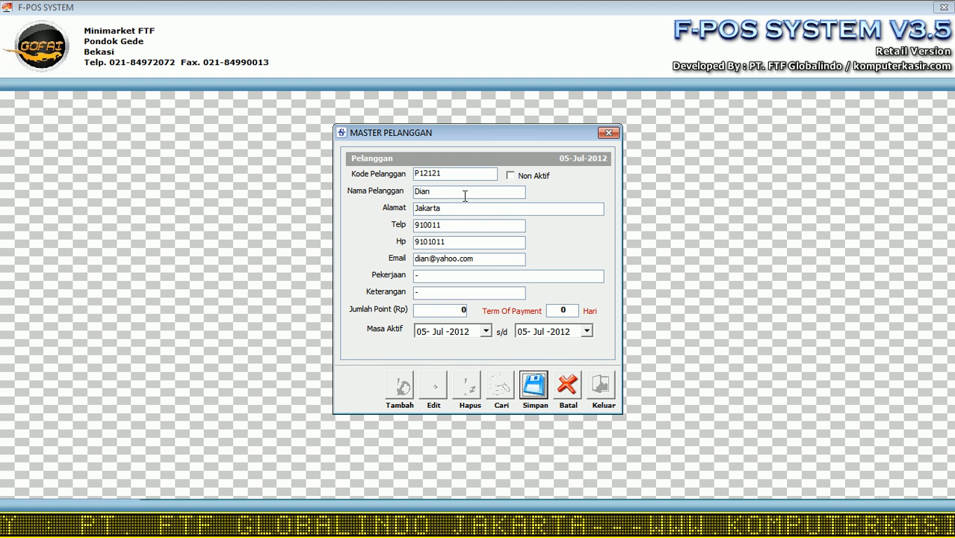
pyautogui.click(554, 310)
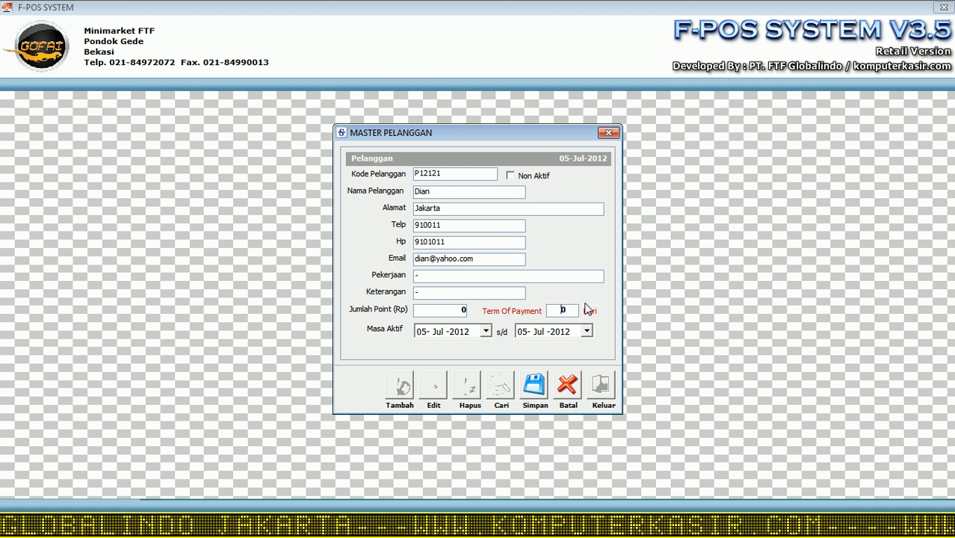
pyautogui.write('3')
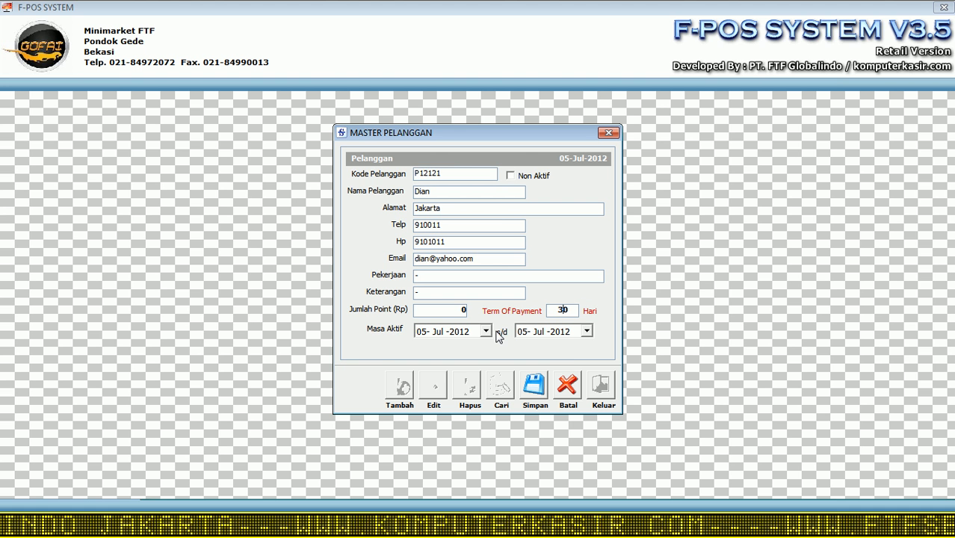
# Step: Set the customer's active period to end on 11 July 2013
pyautogui.click(586, 332)
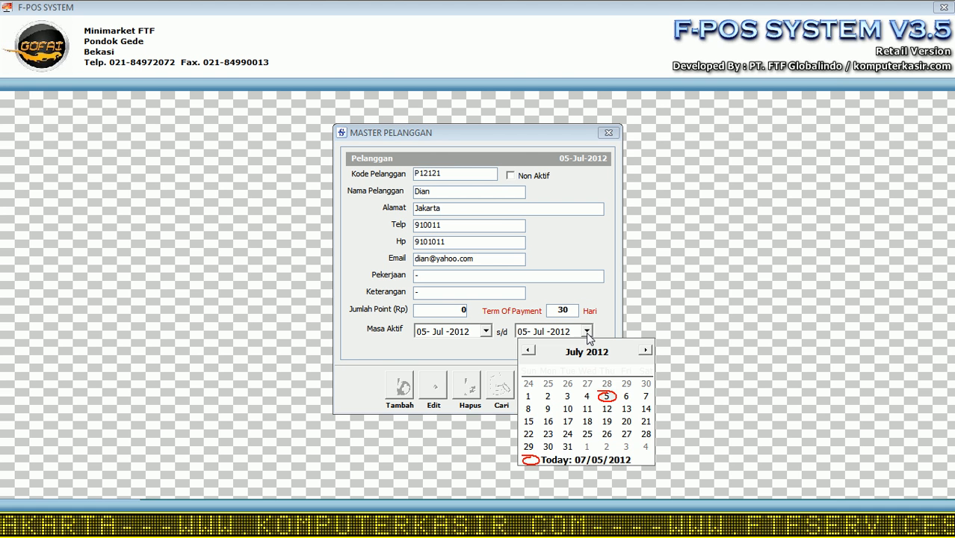
pyautogui.click(605, 353)
pyautogui.click(620, 348)
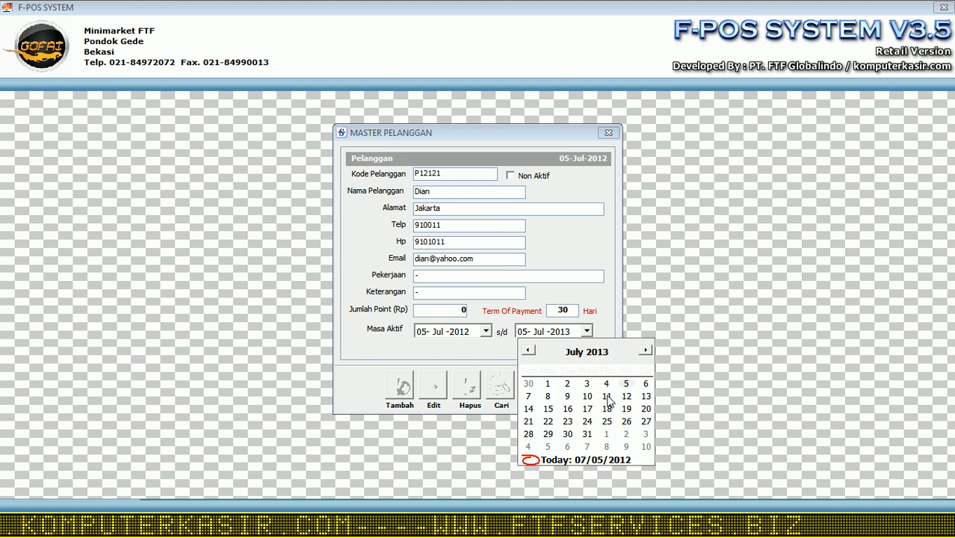
pyautogui.click(607, 396)
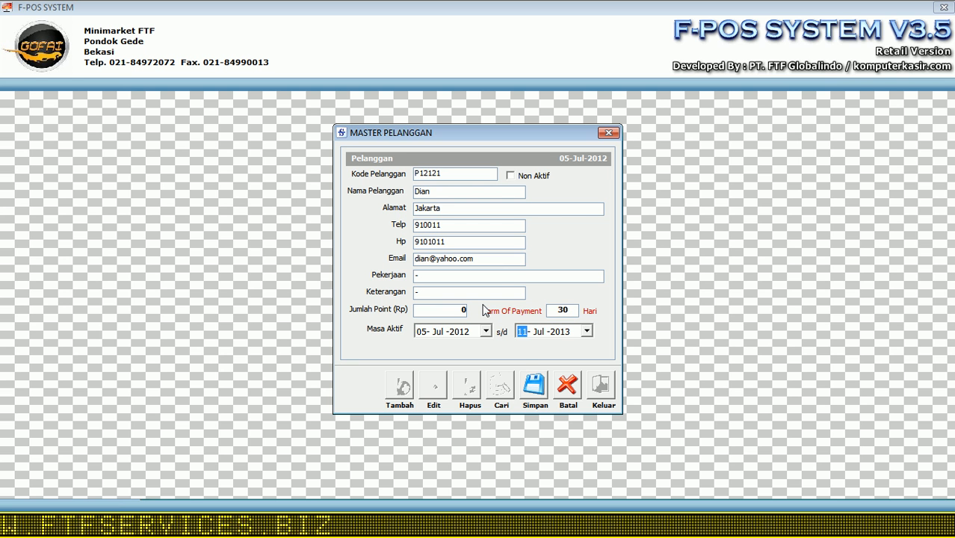
# Step: Save and confirm the new customer record, then close the customer form
pyautogui.click(535, 394)
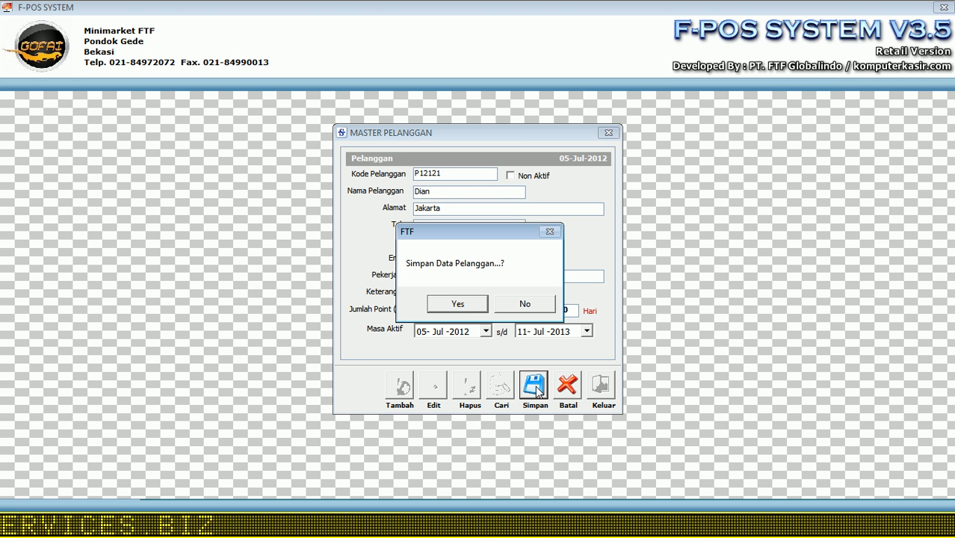
pyautogui.click(455, 304)
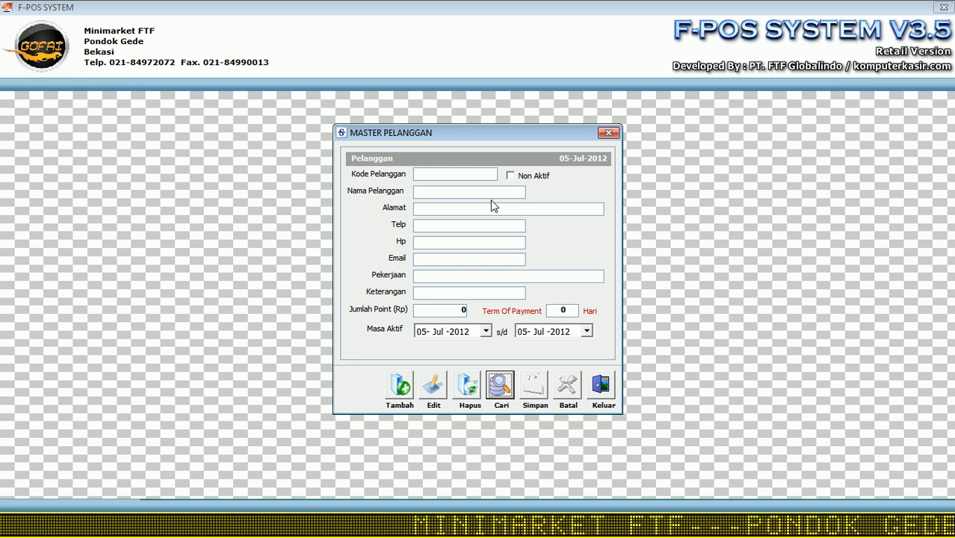
pyautogui.click(602, 386)
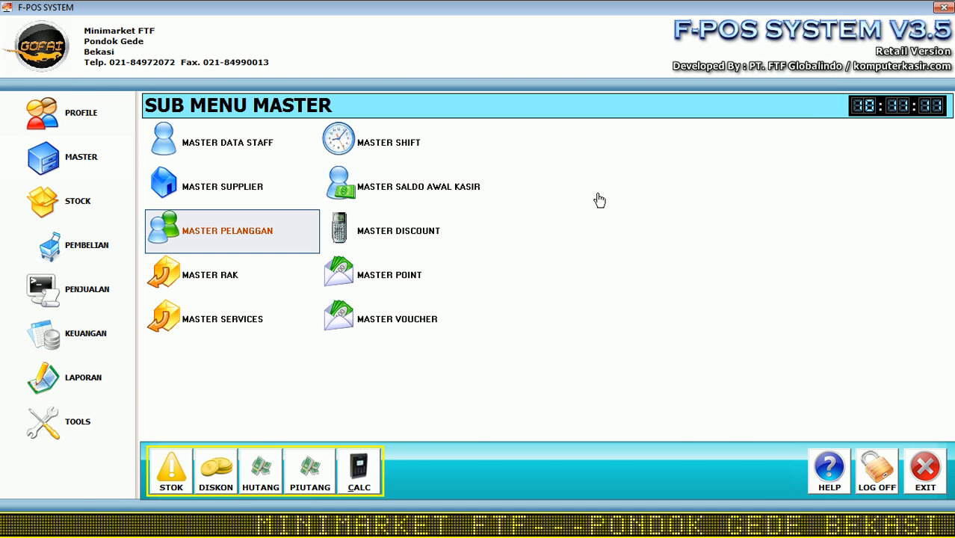
# Step: Start a new item discount for ABC Brownies 30g (PCS), found by searching item name 'abc'
pyautogui.click(382, 236)
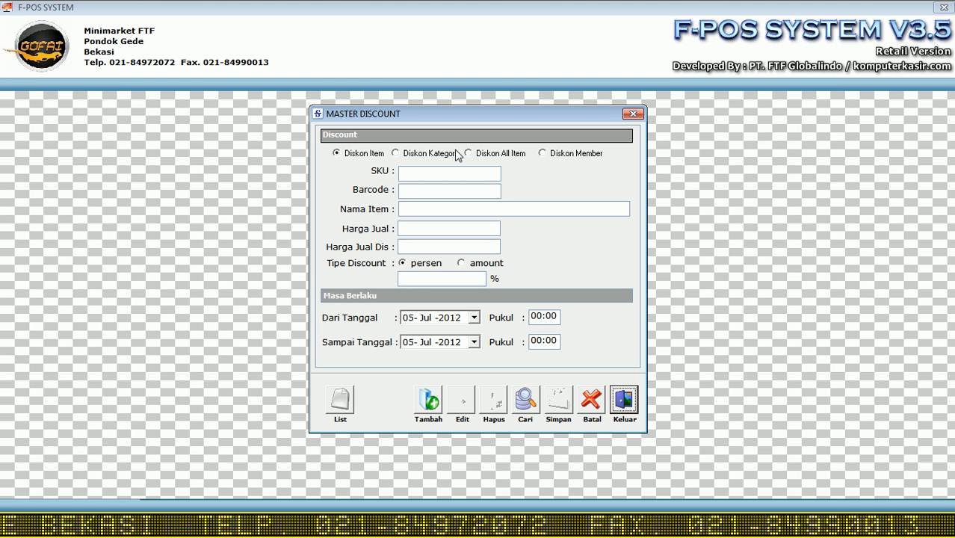
pyautogui.click(433, 398)
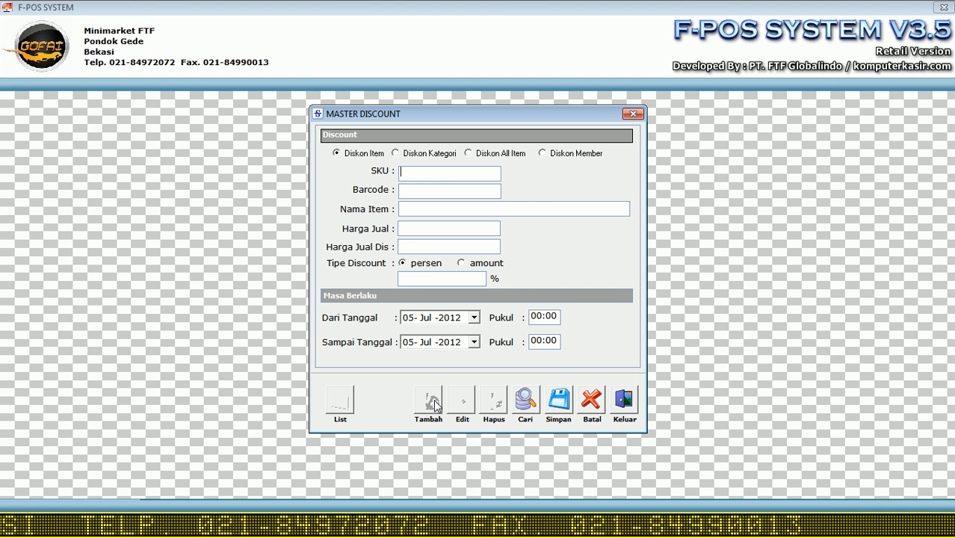
pyautogui.click(526, 404)
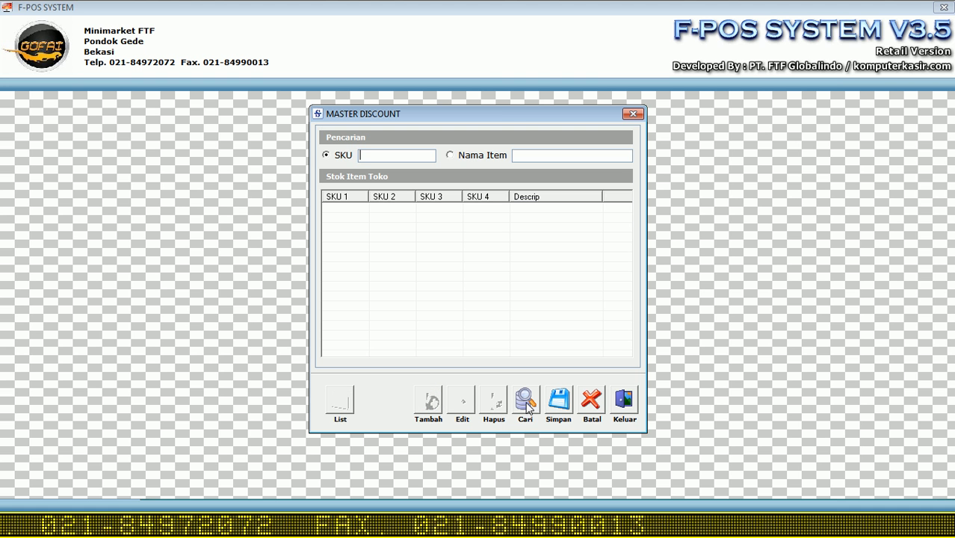
pyautogui.click(538, 155)
pyautogui.write('abc')
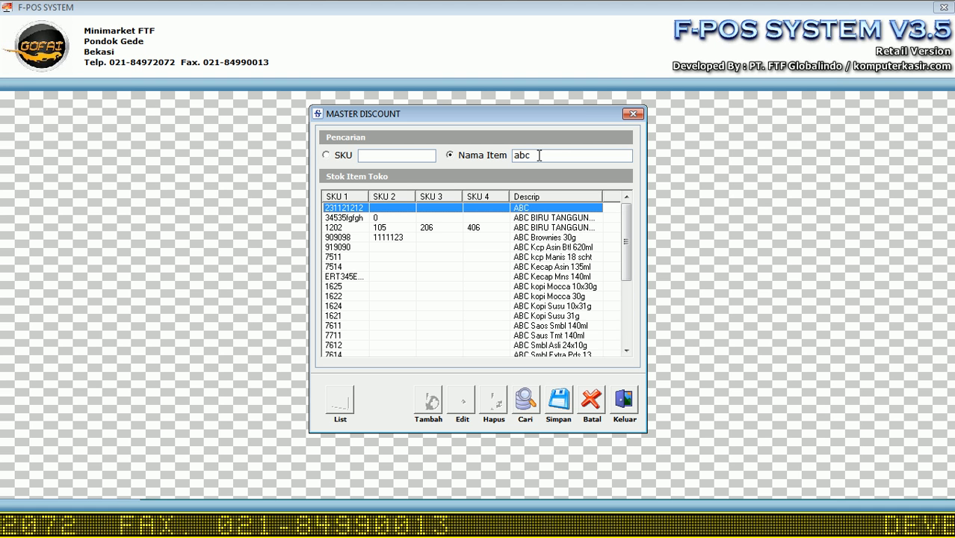
pyautogui.click(555, 238)
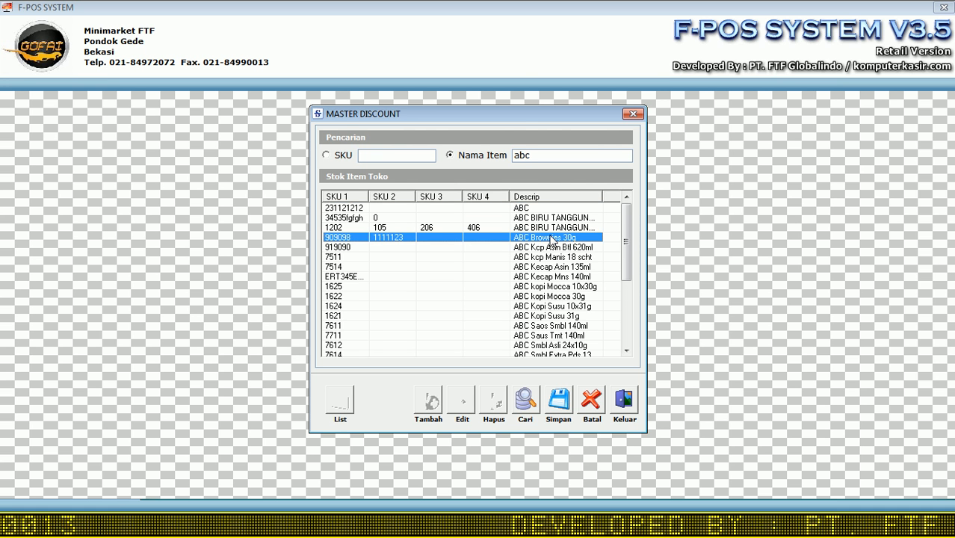
pyautogui.doubleClick(551, 238)
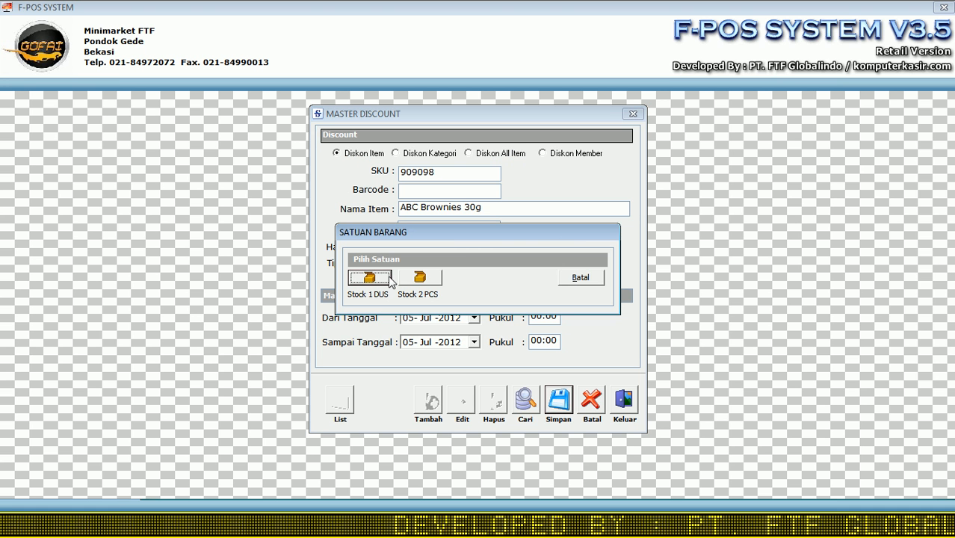
pyautogui.click(421, 281)
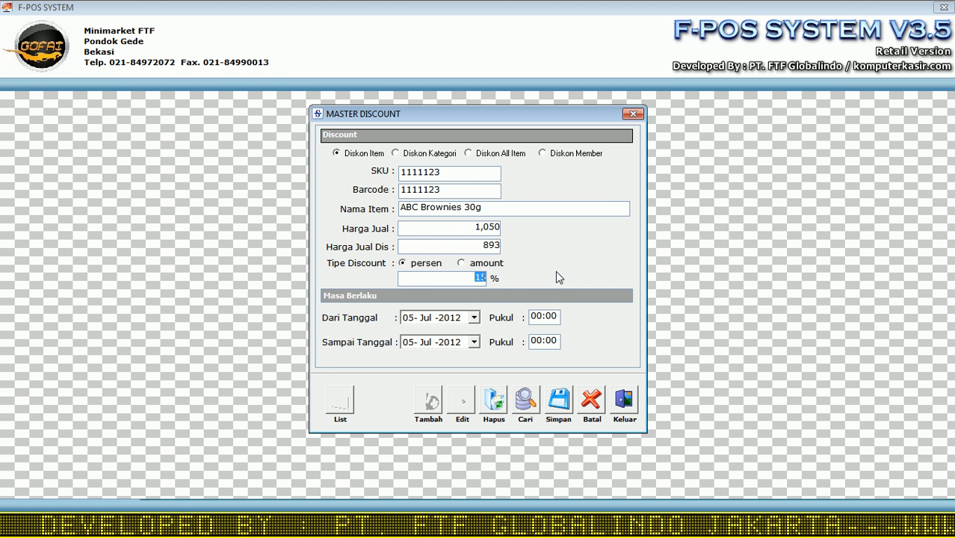
# Step: Set a 10% discount ending 26 July 2012 and save it
pyautogui.write('10')
pyautogui.press('Return')
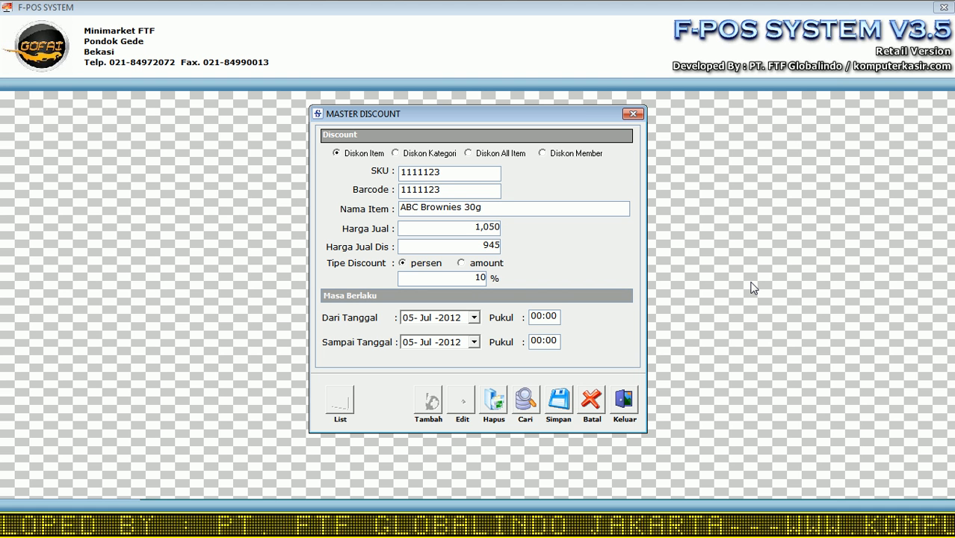
pyautogui.moveTo(481, 247); pyautogui.dragTo(499, 249)
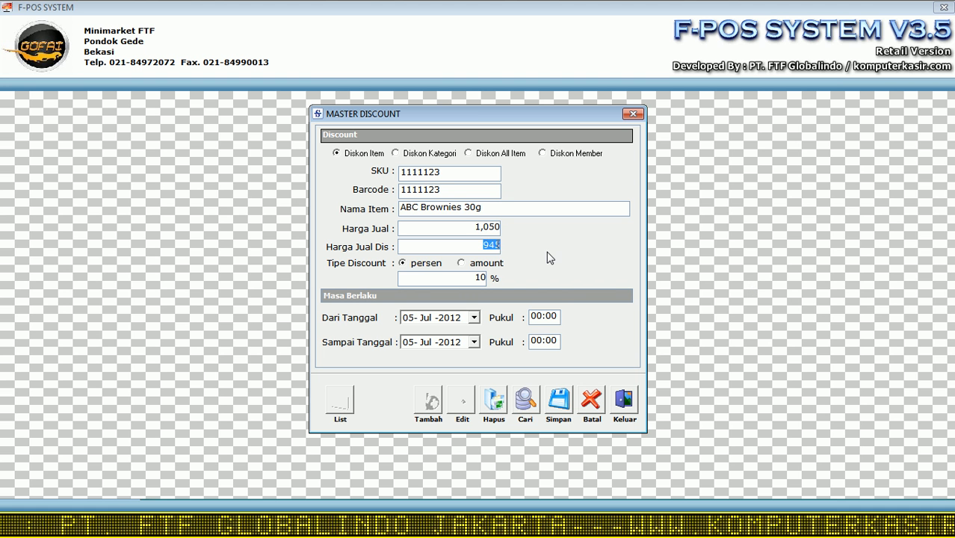
pyautogui.click(476, 342)
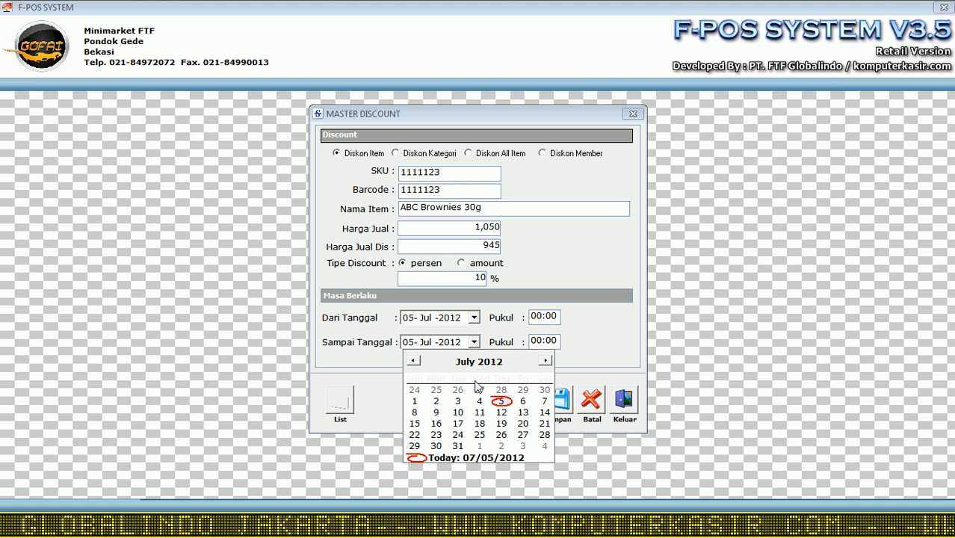
pyautogui.click(501, 436)
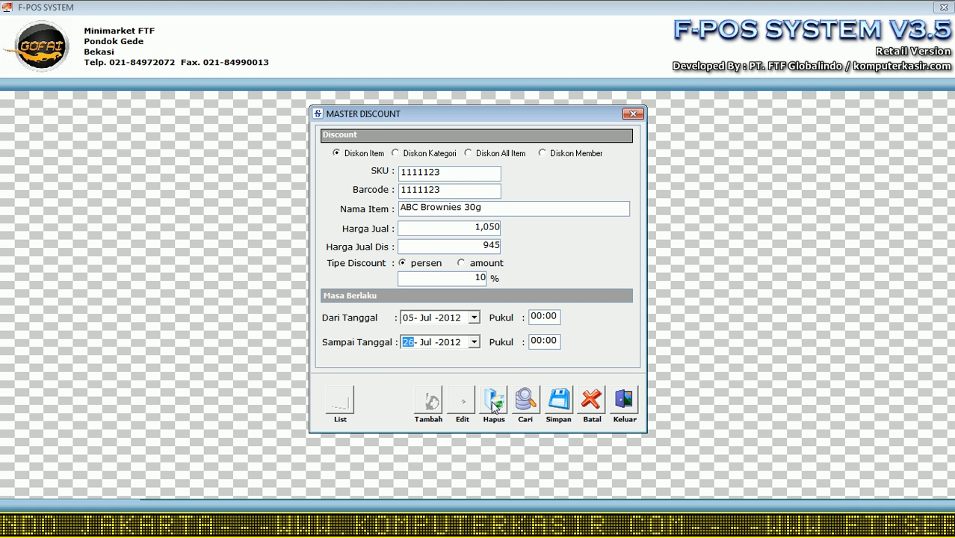
pyautogui.click(536, 315)
pyautogui.click(548, 341)
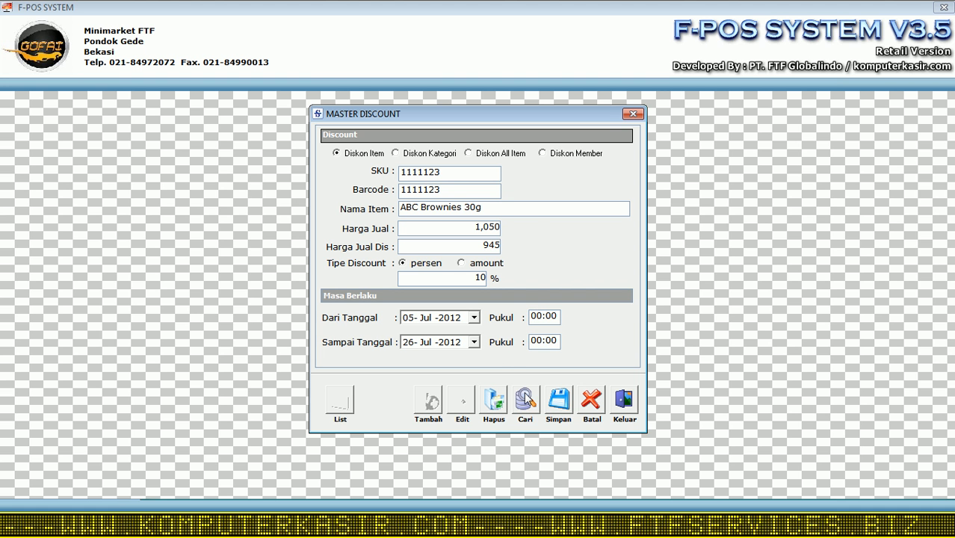
pyautogui.click(558, 401)
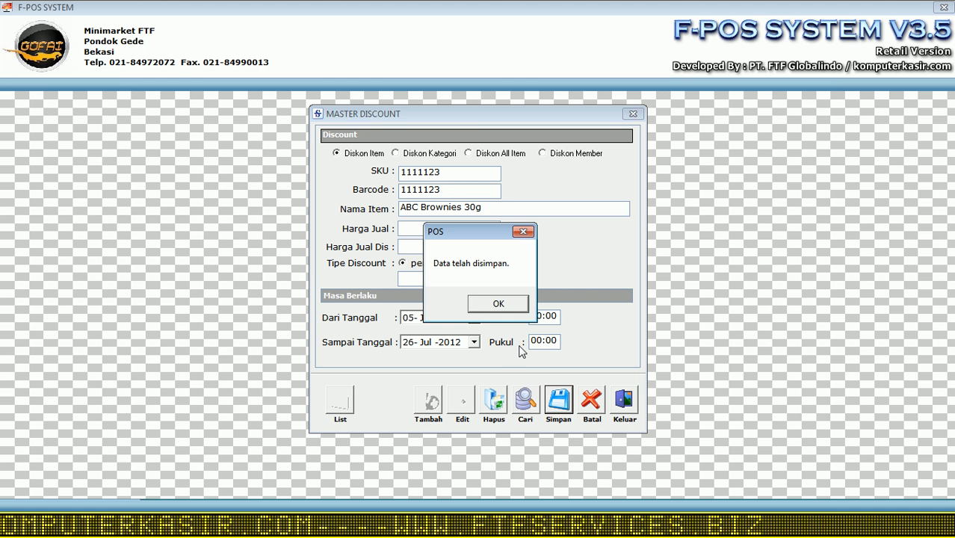
pyautogui.click(508, 304)
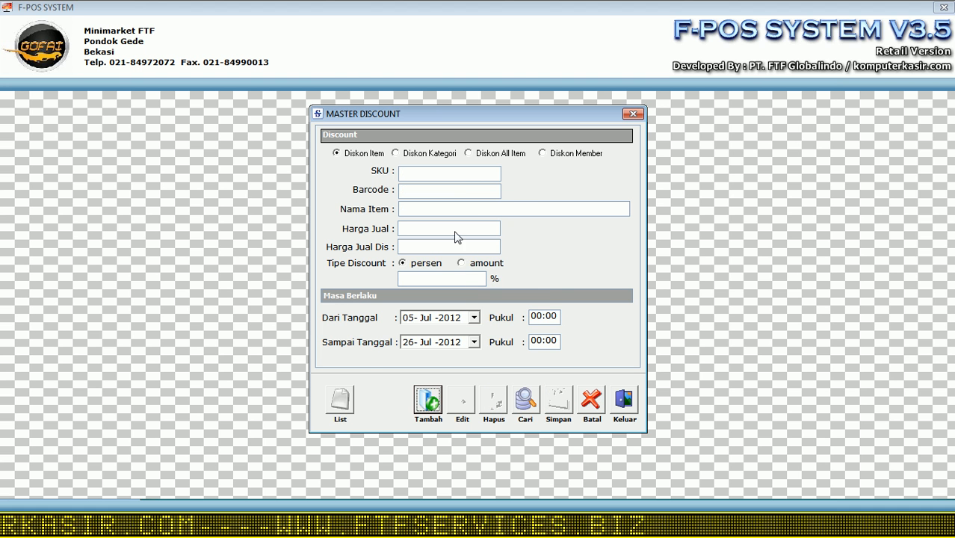
# Step: Show the list of all discounts, then close the discount window
pyautogui.click(355, 408)
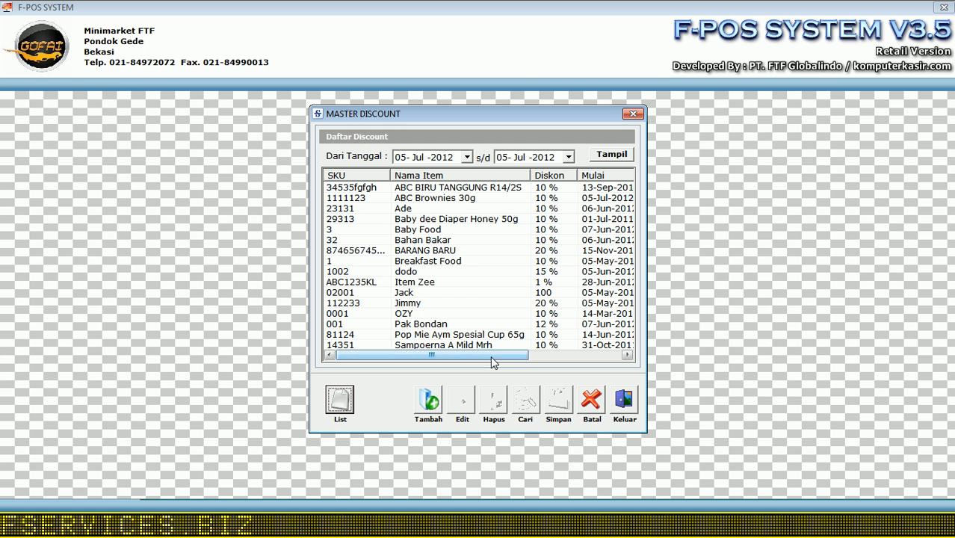
pyautogui.moveTo(492, 362); pyautogui.dragTo(461, 365)
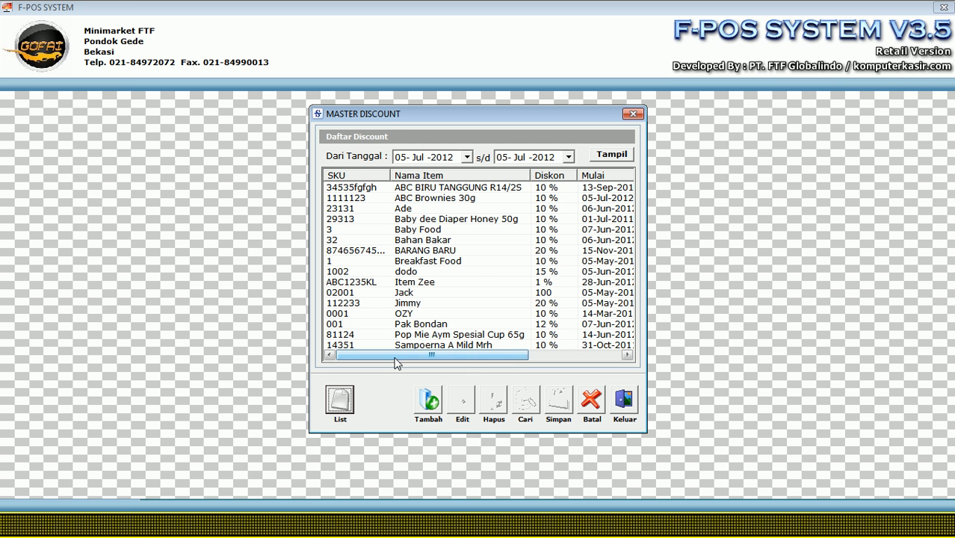
pyautogui.click(624, 398)
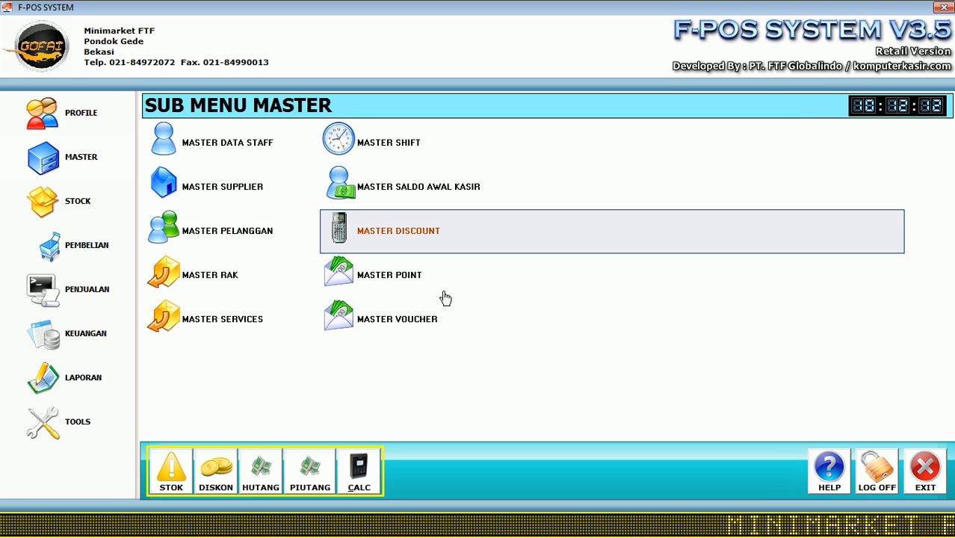
# Step: Review rack A3 Makanan without changes, close the rack list, and open Master Point
pyautogui.click(212, 286)
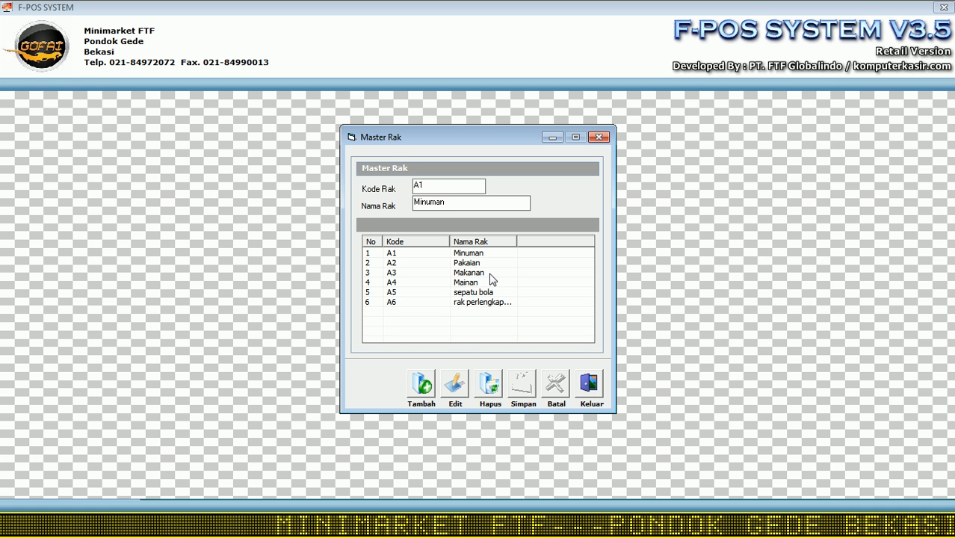
pyautogui.click(445, 273)
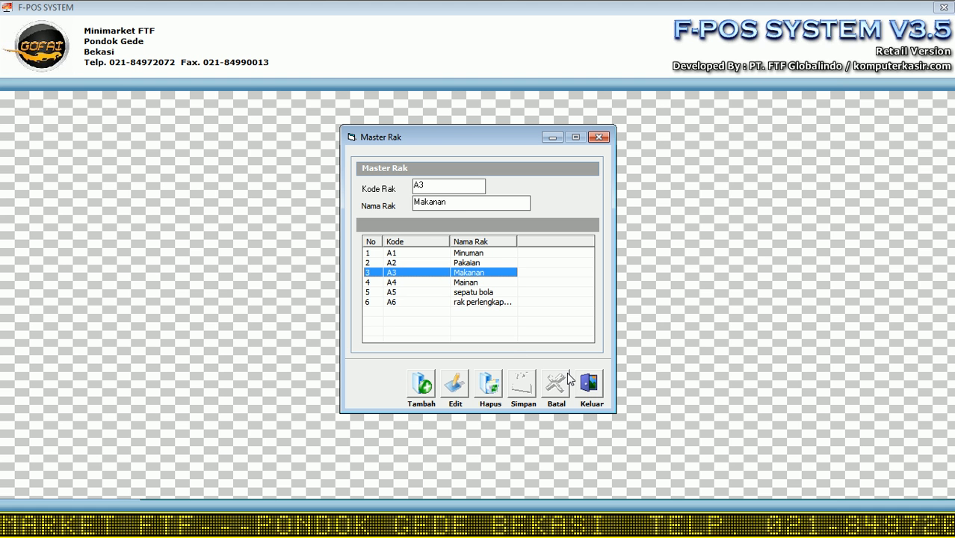
pyautogui.click(588, 384)
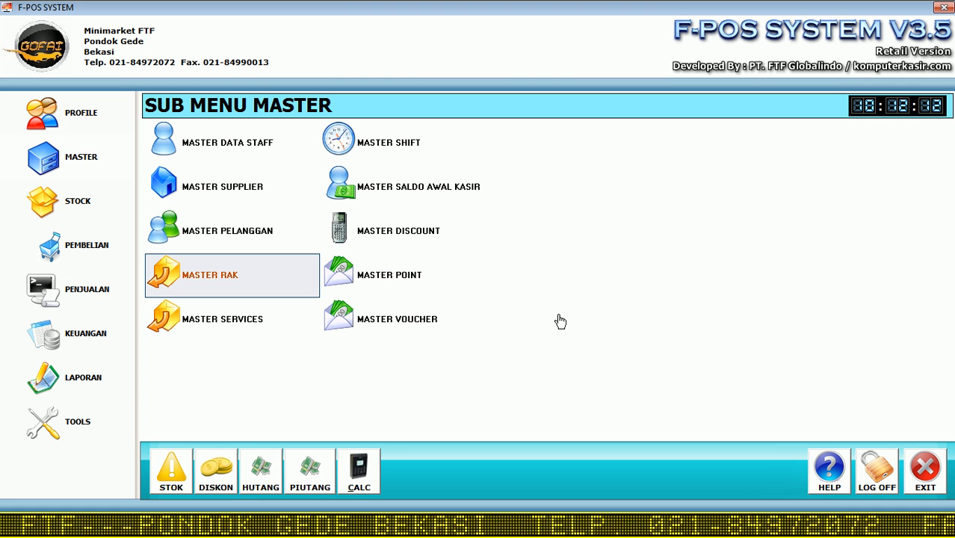
pyautogui.click(417, 288)
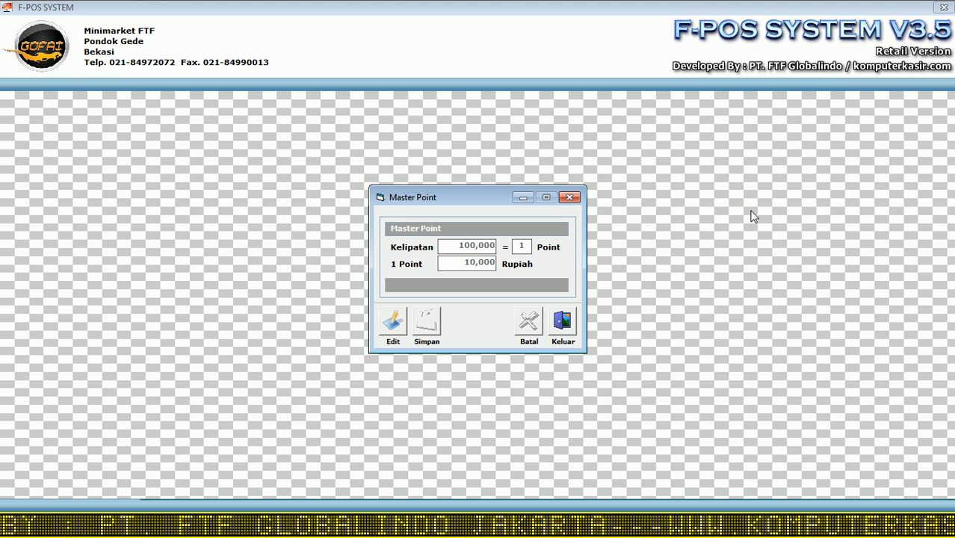
# Step: Change the point value from 10,000 to 1,000 rupiah, save the update, and close the window
pyautogui.click(393, 321)
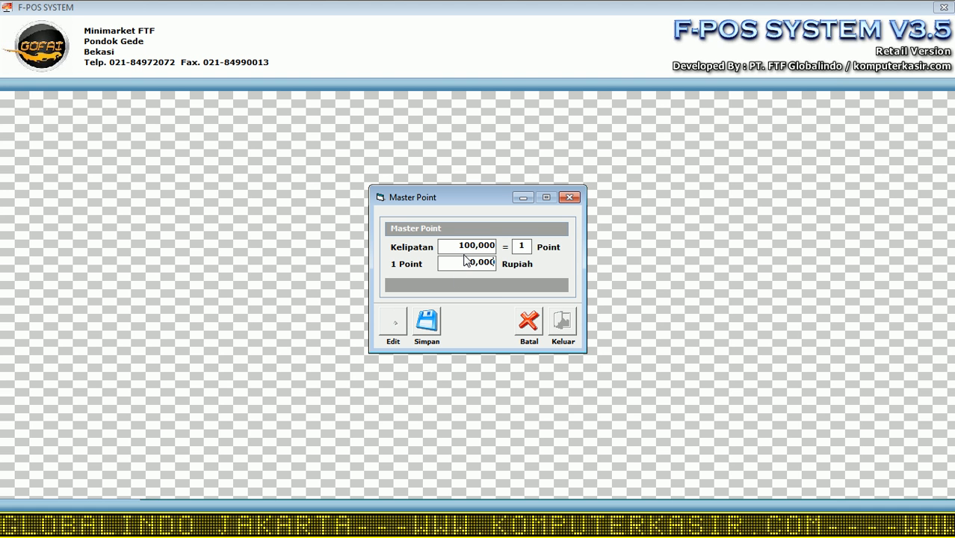
pyautogui.moveTo(464, 263); pyautogui.dragTo(582, 265)
pyautogui.write('1')
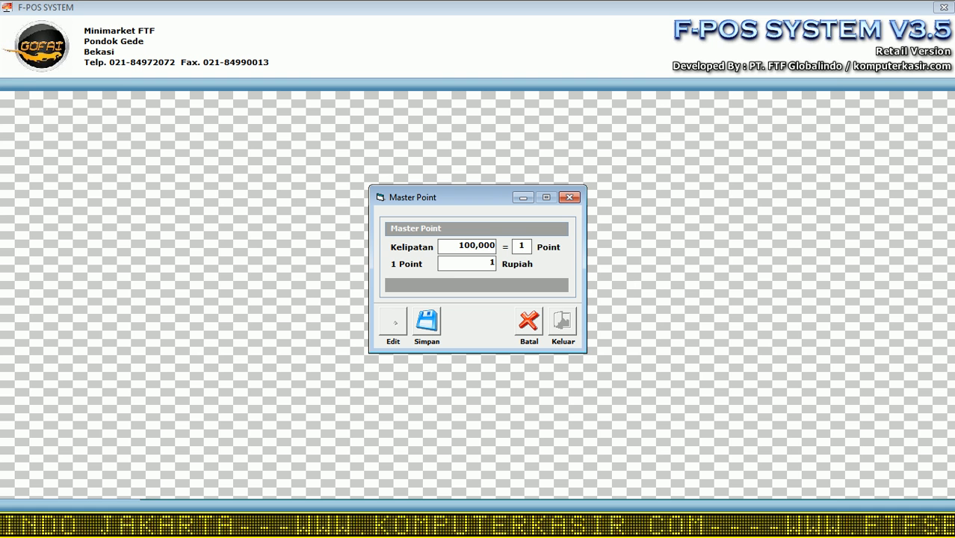
pyautogui.write(',000')
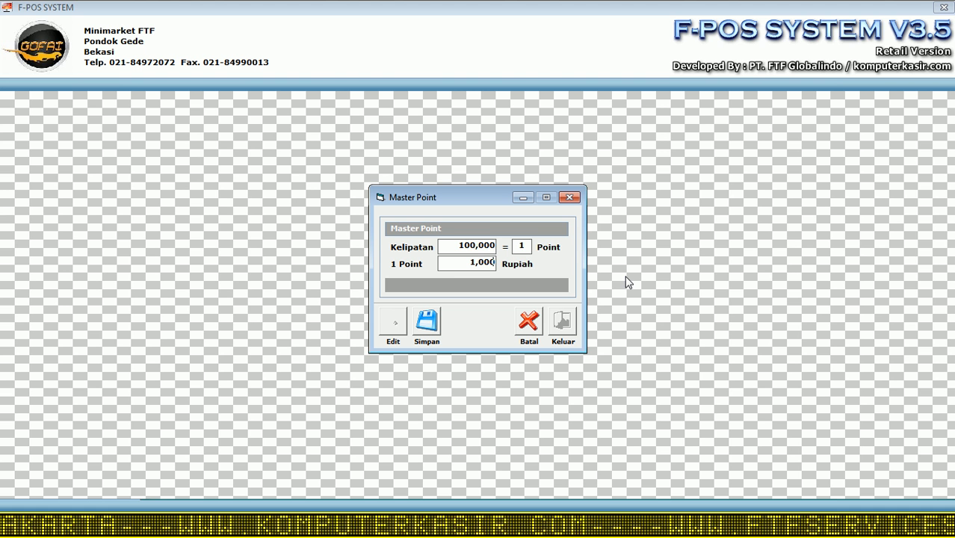
pyautogui.click(418, 323)
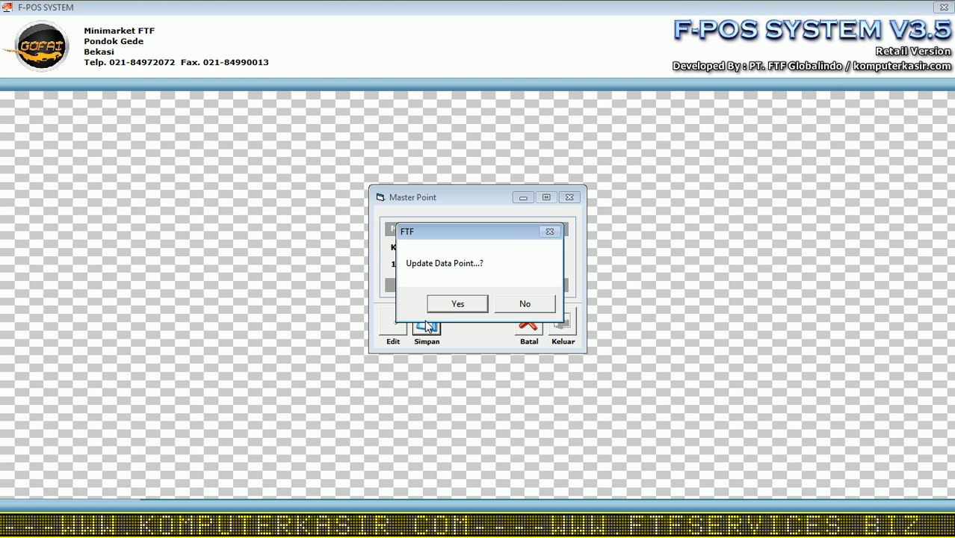
pyautogui.click(457, 303)
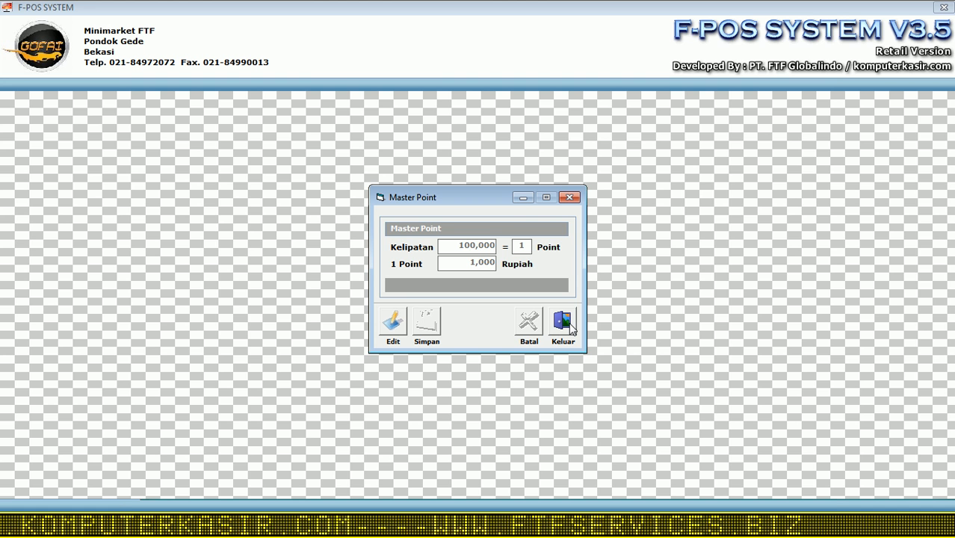
pyautogui.click(563, 322)
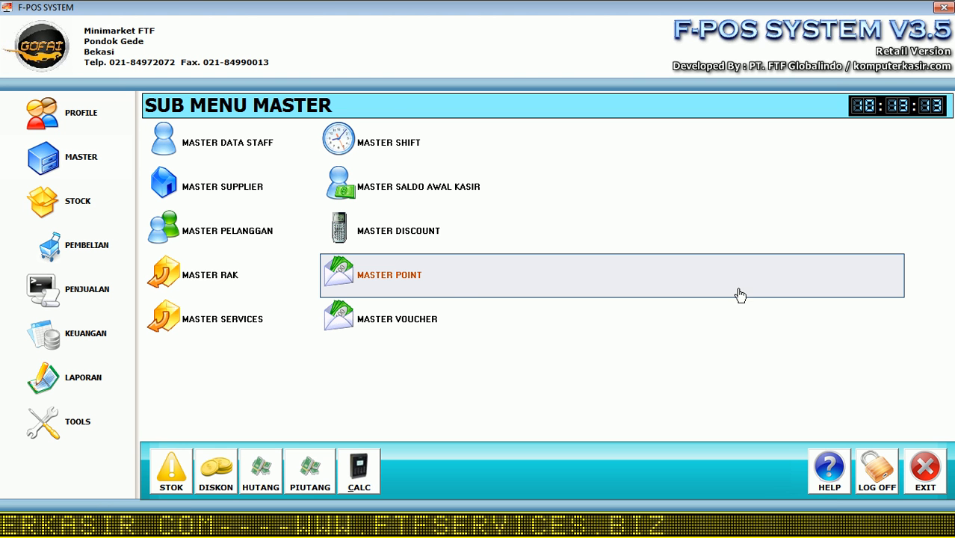
# Step: Review the FOTOCOPY service record in Master Services, close it, and open Master Voucher
pyautogui.click(260, 329)
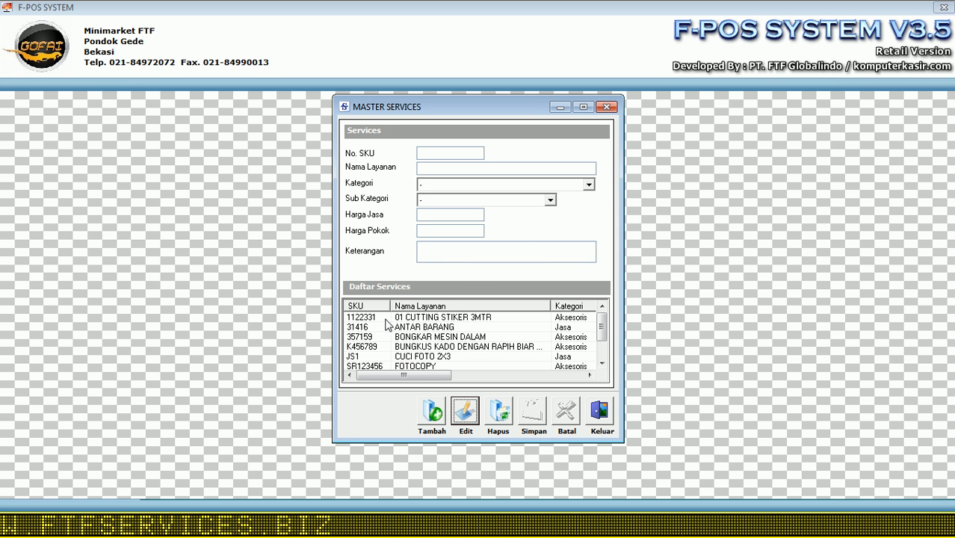
pyautogui.scroll(-1, 602, 339)
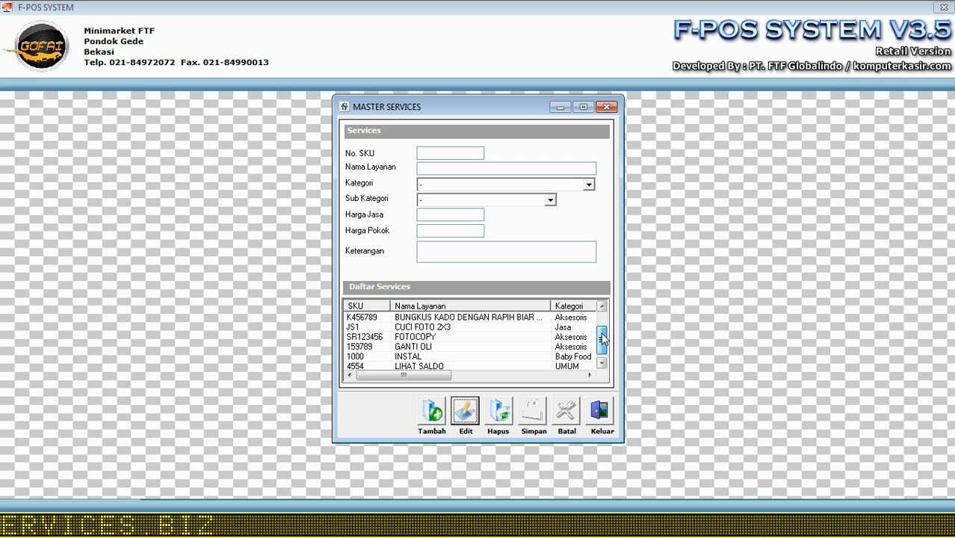
pyautogui.moveTo(601, 337); pyautogui.dragTo(601, 318)
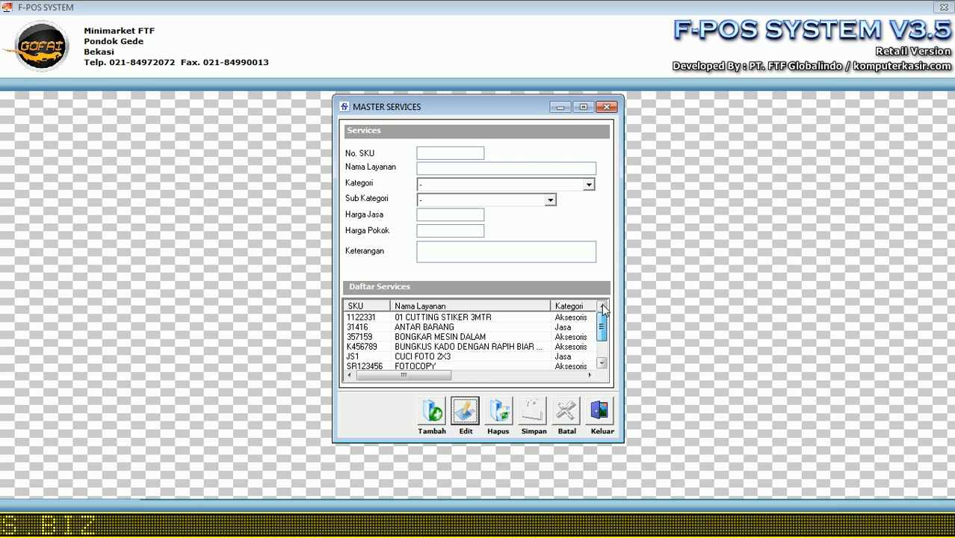
pyautogui.click(413, 367)
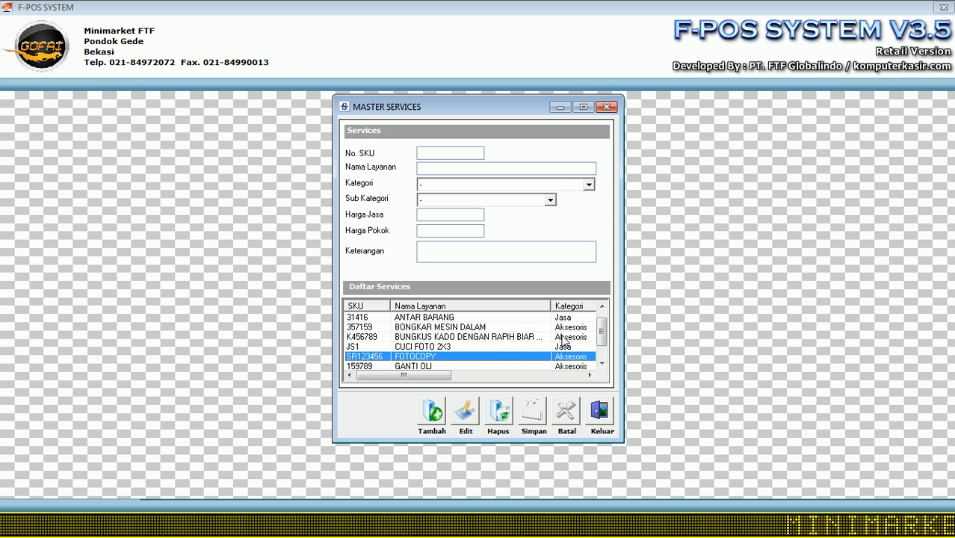
pyautogui.scroll(1, 603, 329)
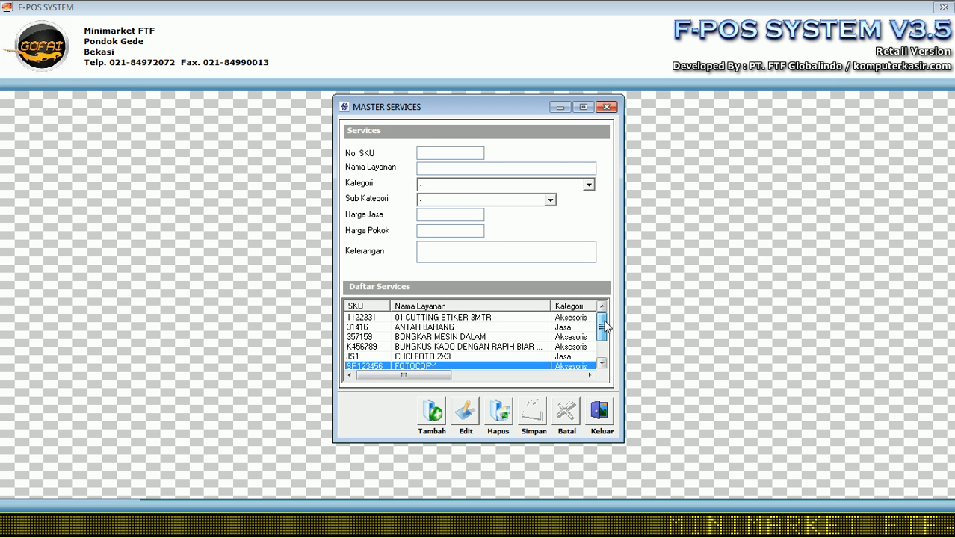
pyautogui.click(540, 367)
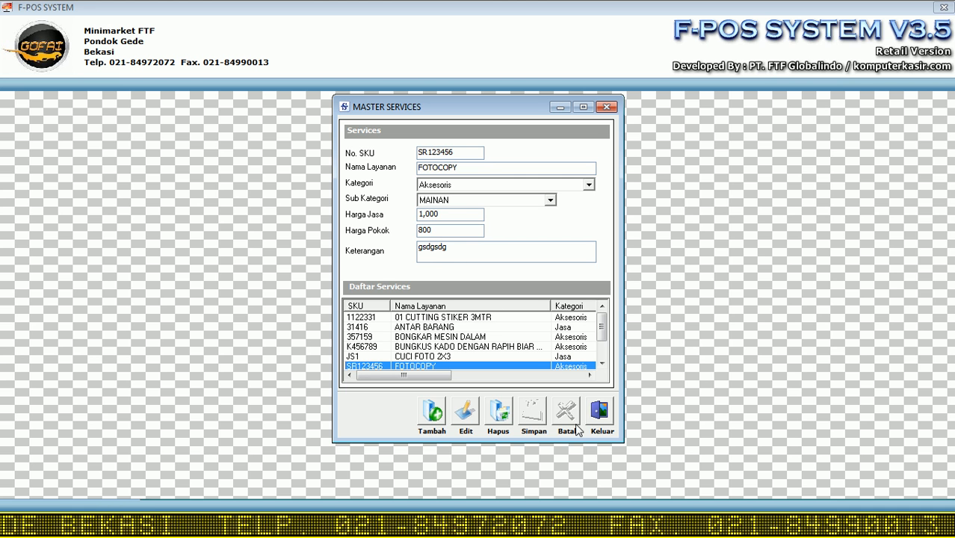
pyautogui.click(598, 413)
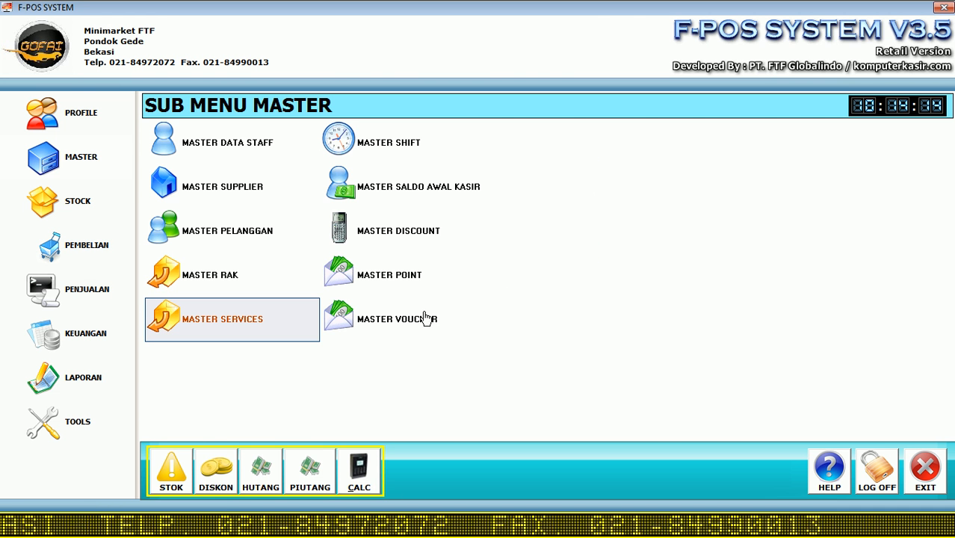
pyautogui.click(392, 331)
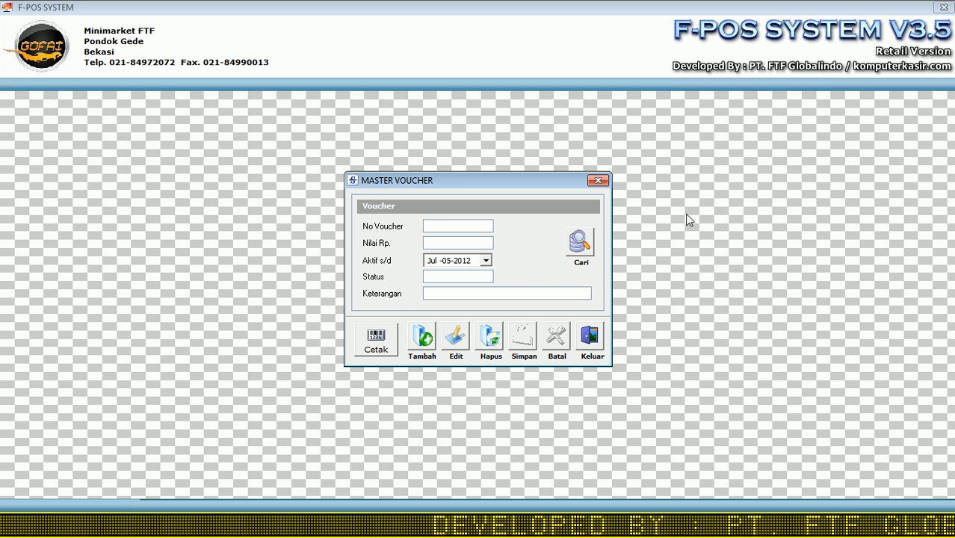
# Step: Add voucher 101010 worth 1,000 rupiah, active until 26 July 2012, and save it
pyautogui.click(424, 345)
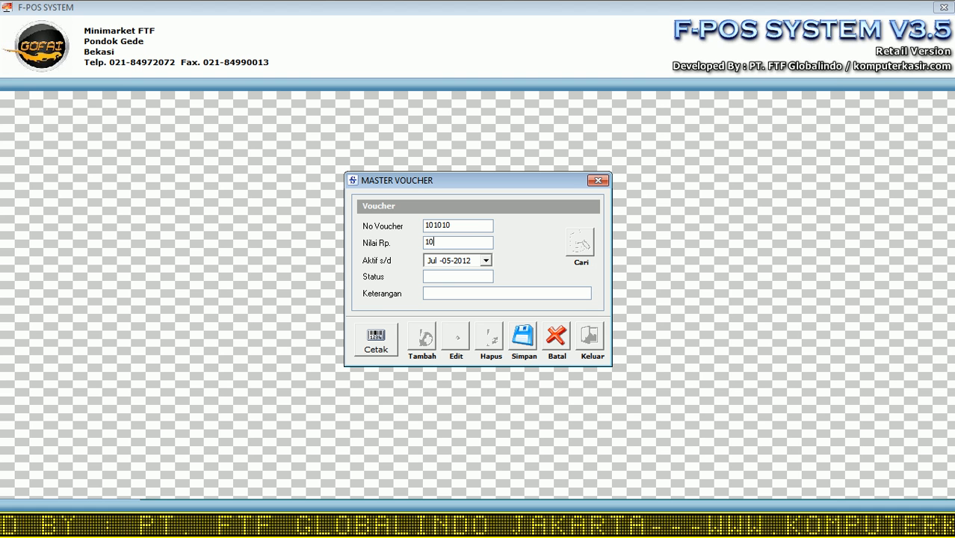
pyautogui.click(486, 260)
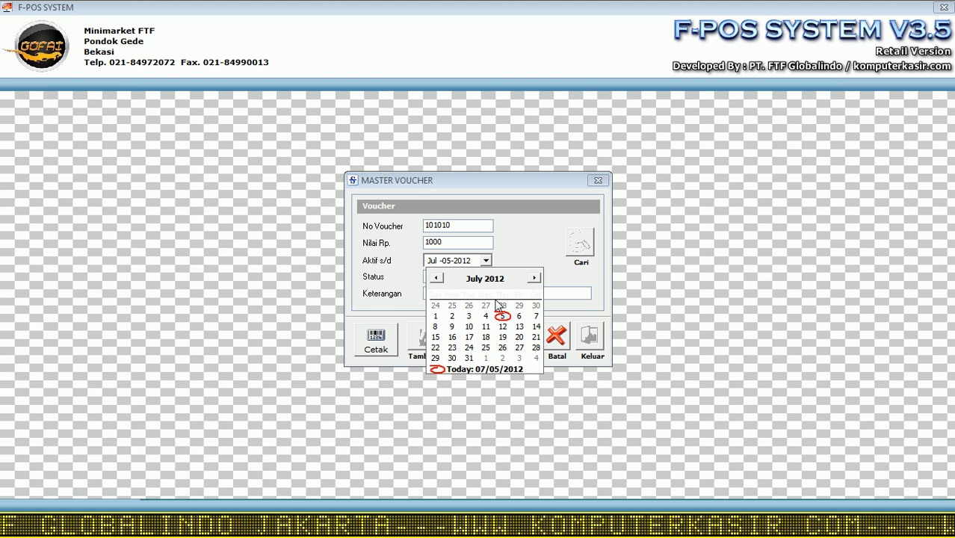
pyautogui.click(503, 348)
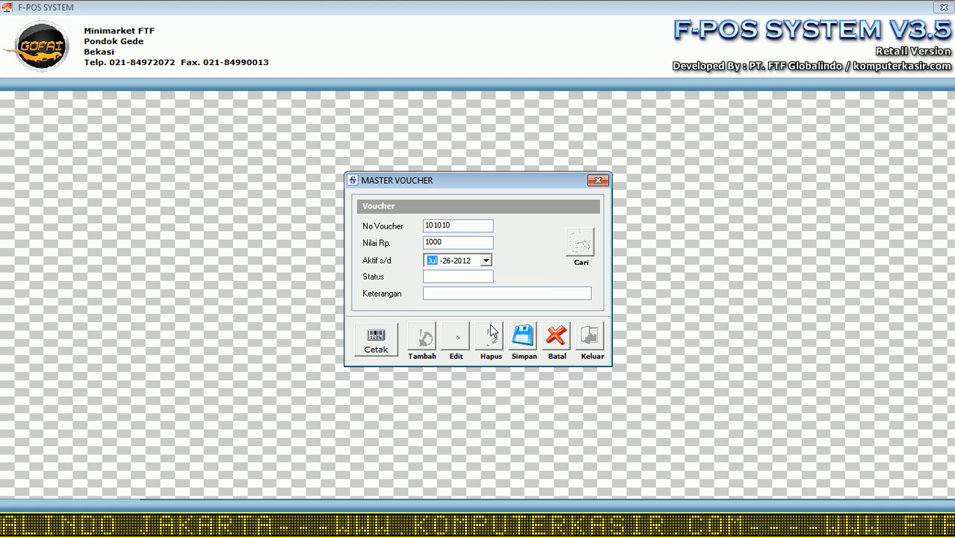
pyautogui.click(447, 280)
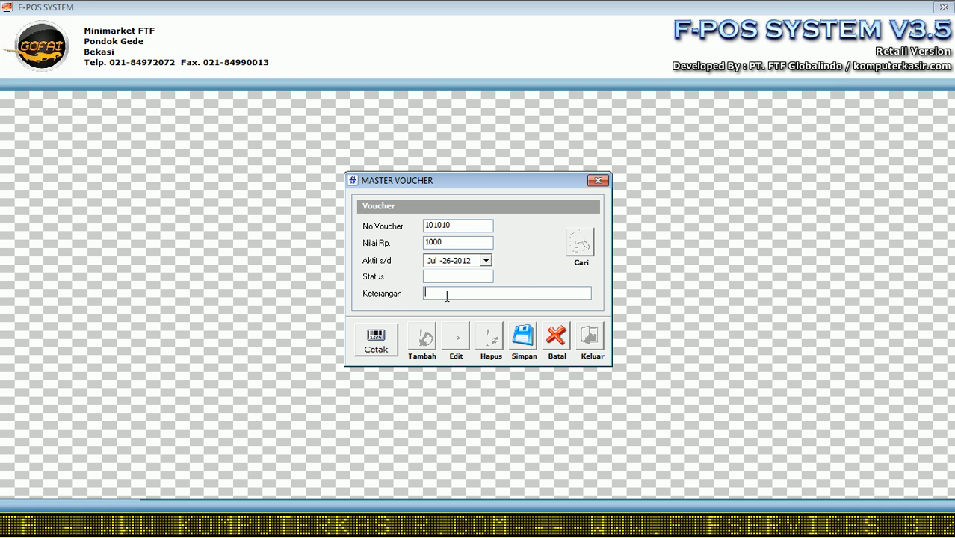
pyautogui.click(447, 295)
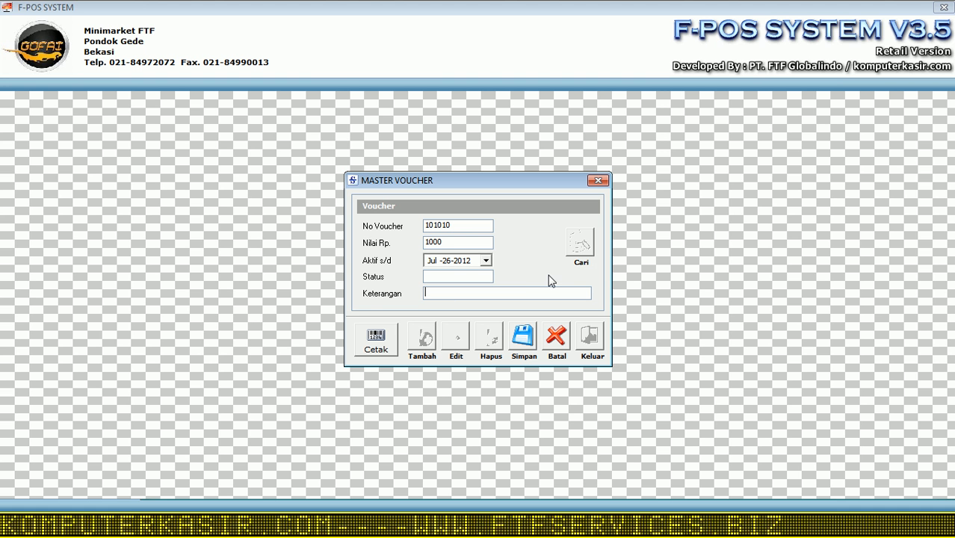
pyautogui.click(524, 337)
pyautogui.click(476, 306)
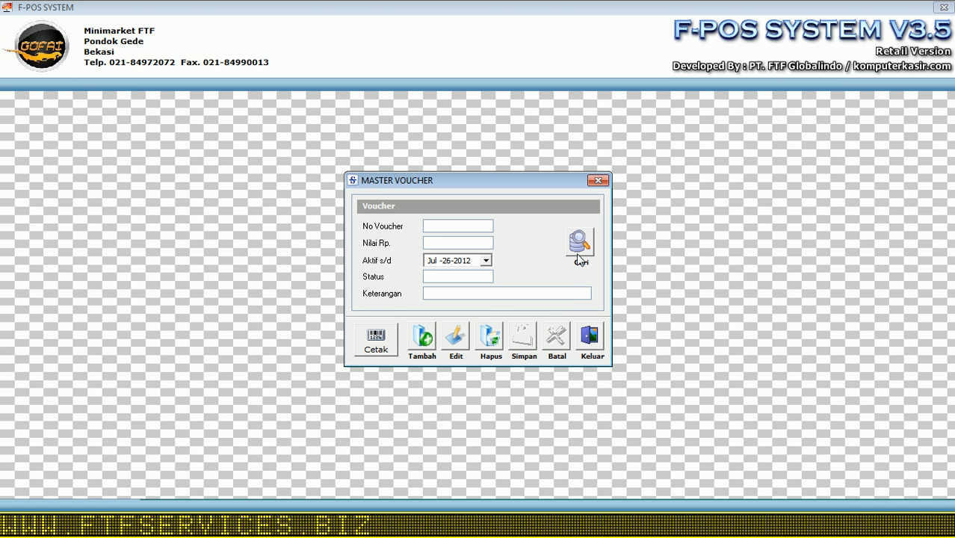
# Step: Dismiss the two 'choose a record first' warnings from Edit, then close the voucher window
pyautogui.click(456, 340)
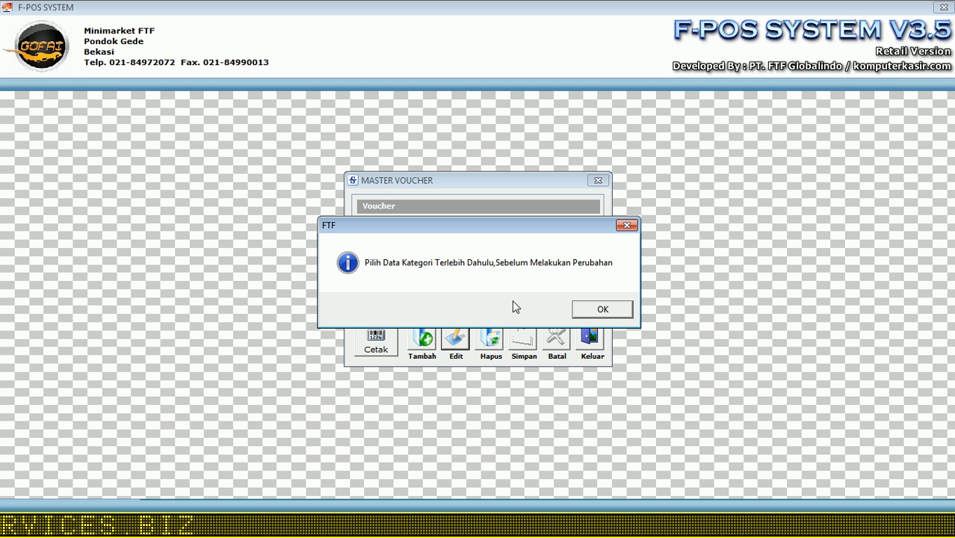
pyautogui.click(579, 312)
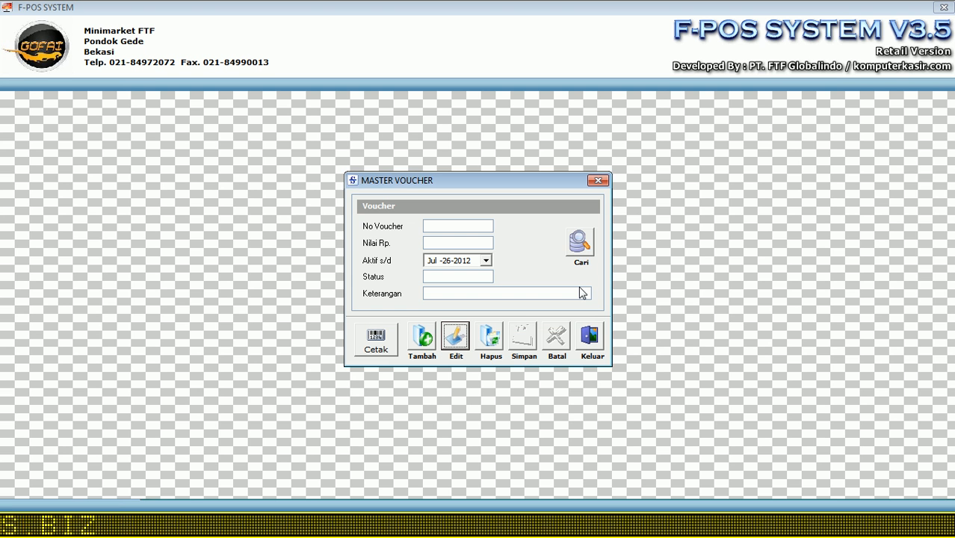
pyautogui.click(454, 340)
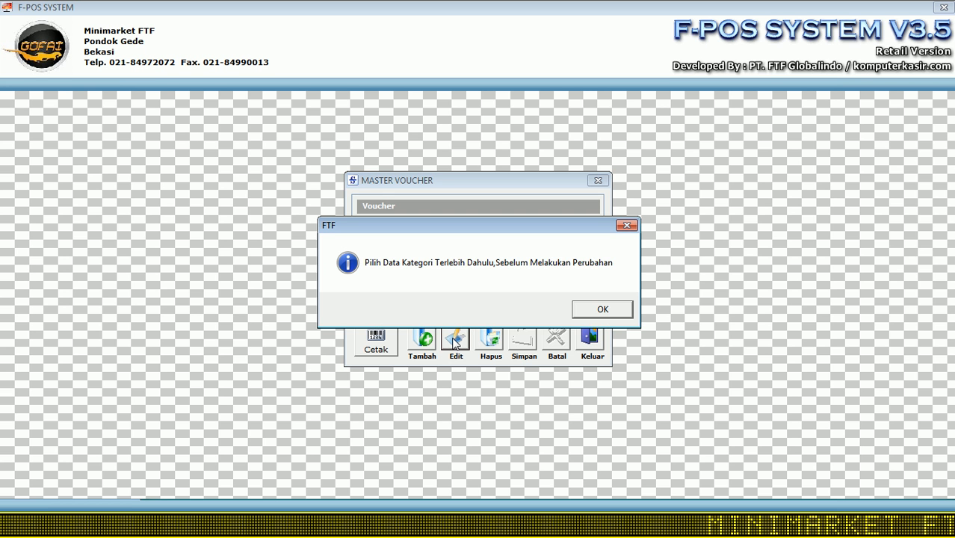
pyautogui.click(587, 309)
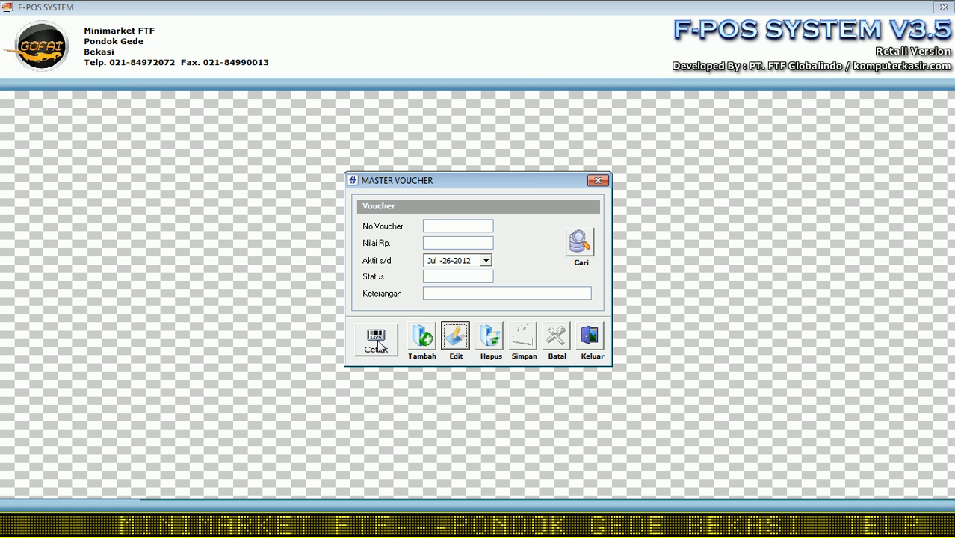
pyautogui.click(587, 340)
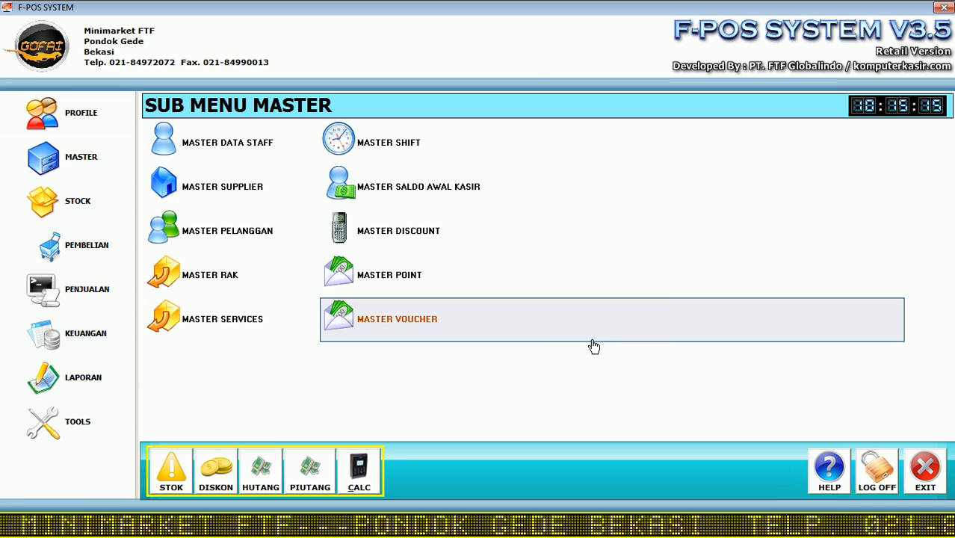
pyautogui.click(441, 321)
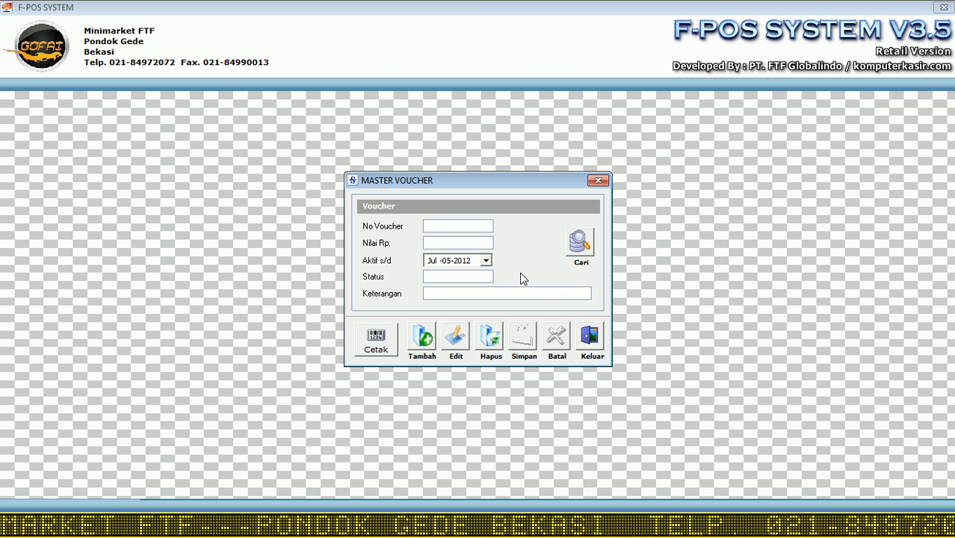
pyautogui.click(578, 245)
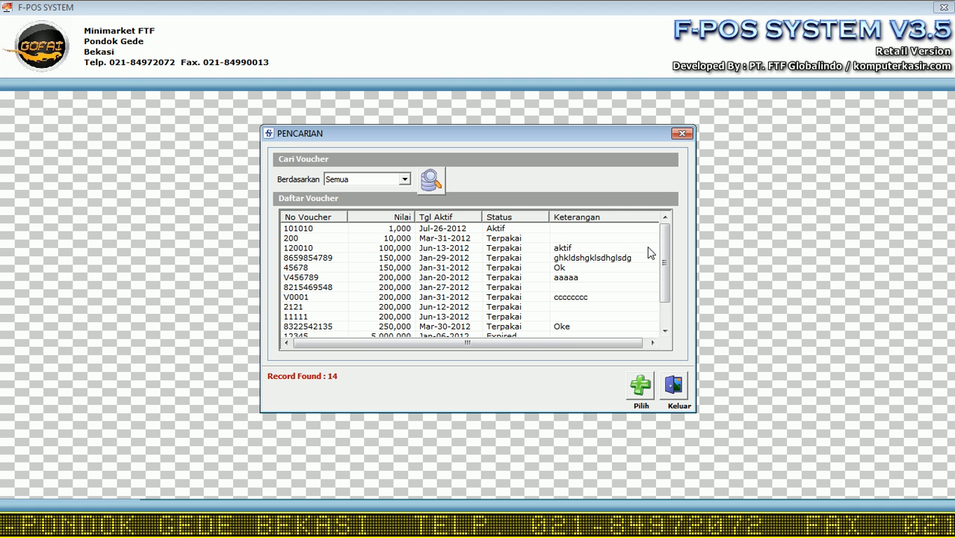
pyautogui.doubleClick(416, 230)
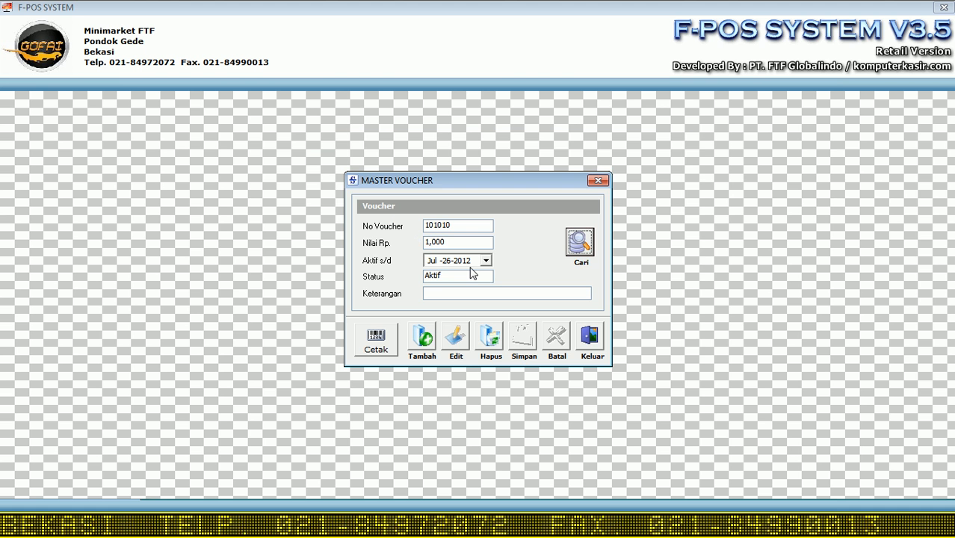
pyautogui.click(596, 344)
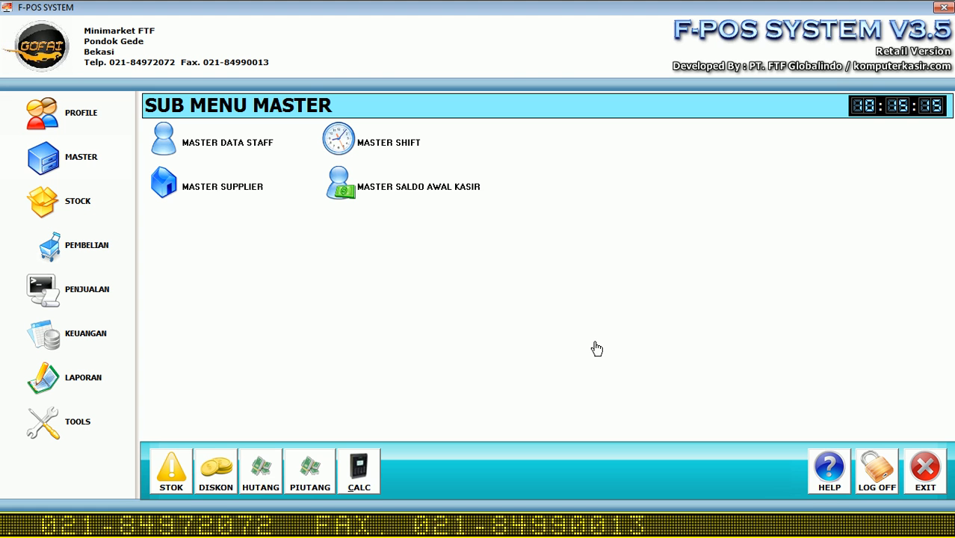